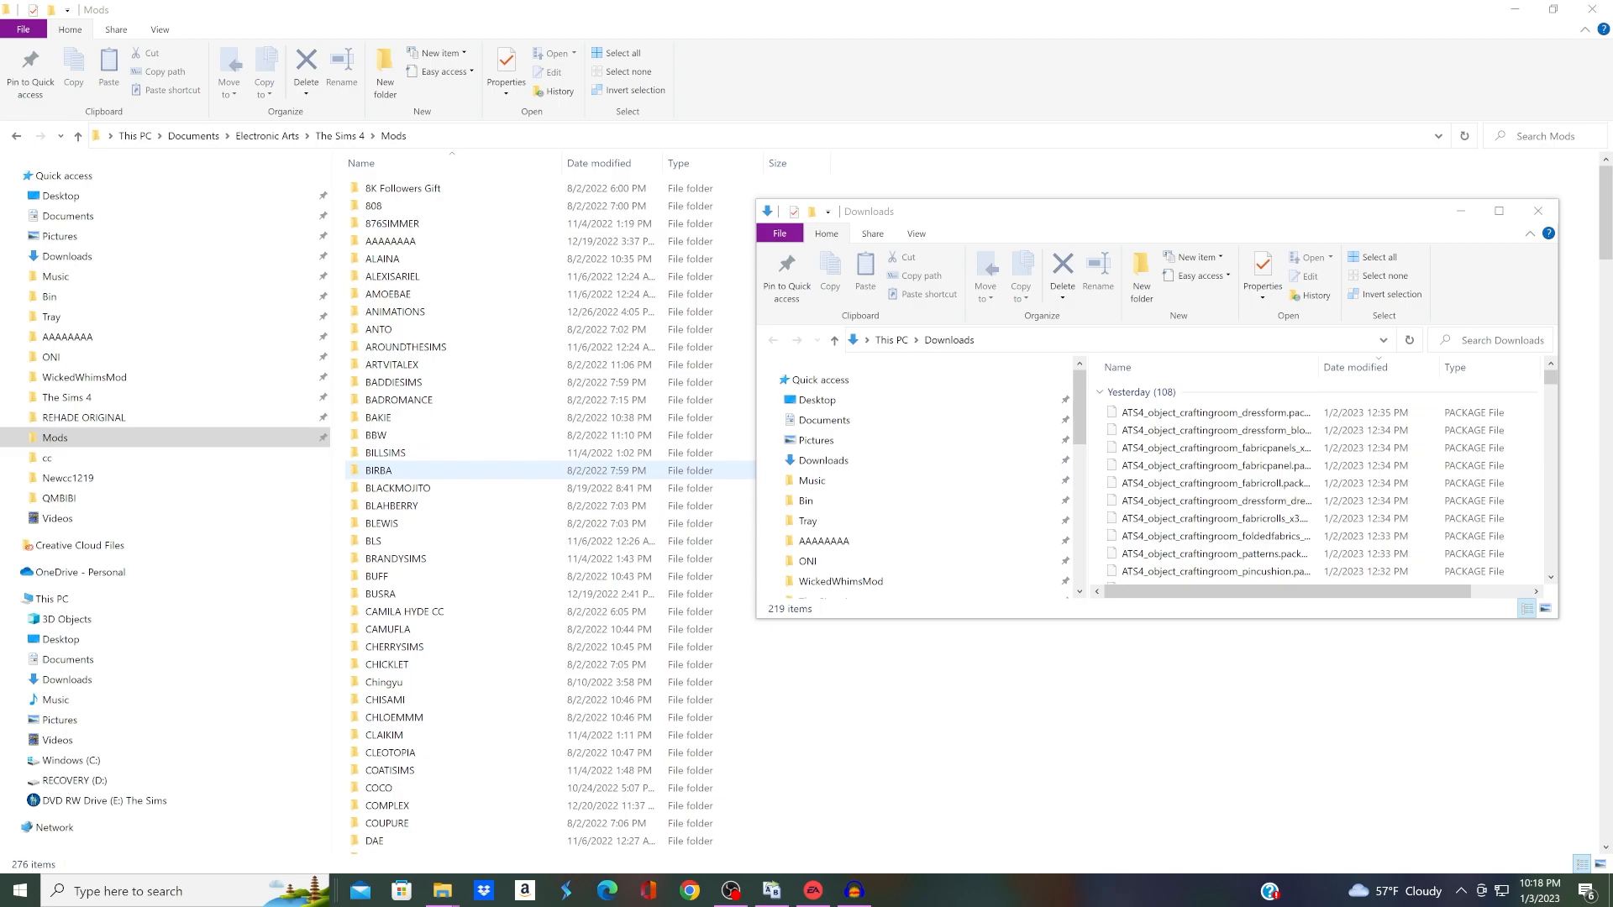
# Step: Look through the creator subfolders inside The Sims 4 Mods folder
pyautogui.scroll(-1, 546, 472)
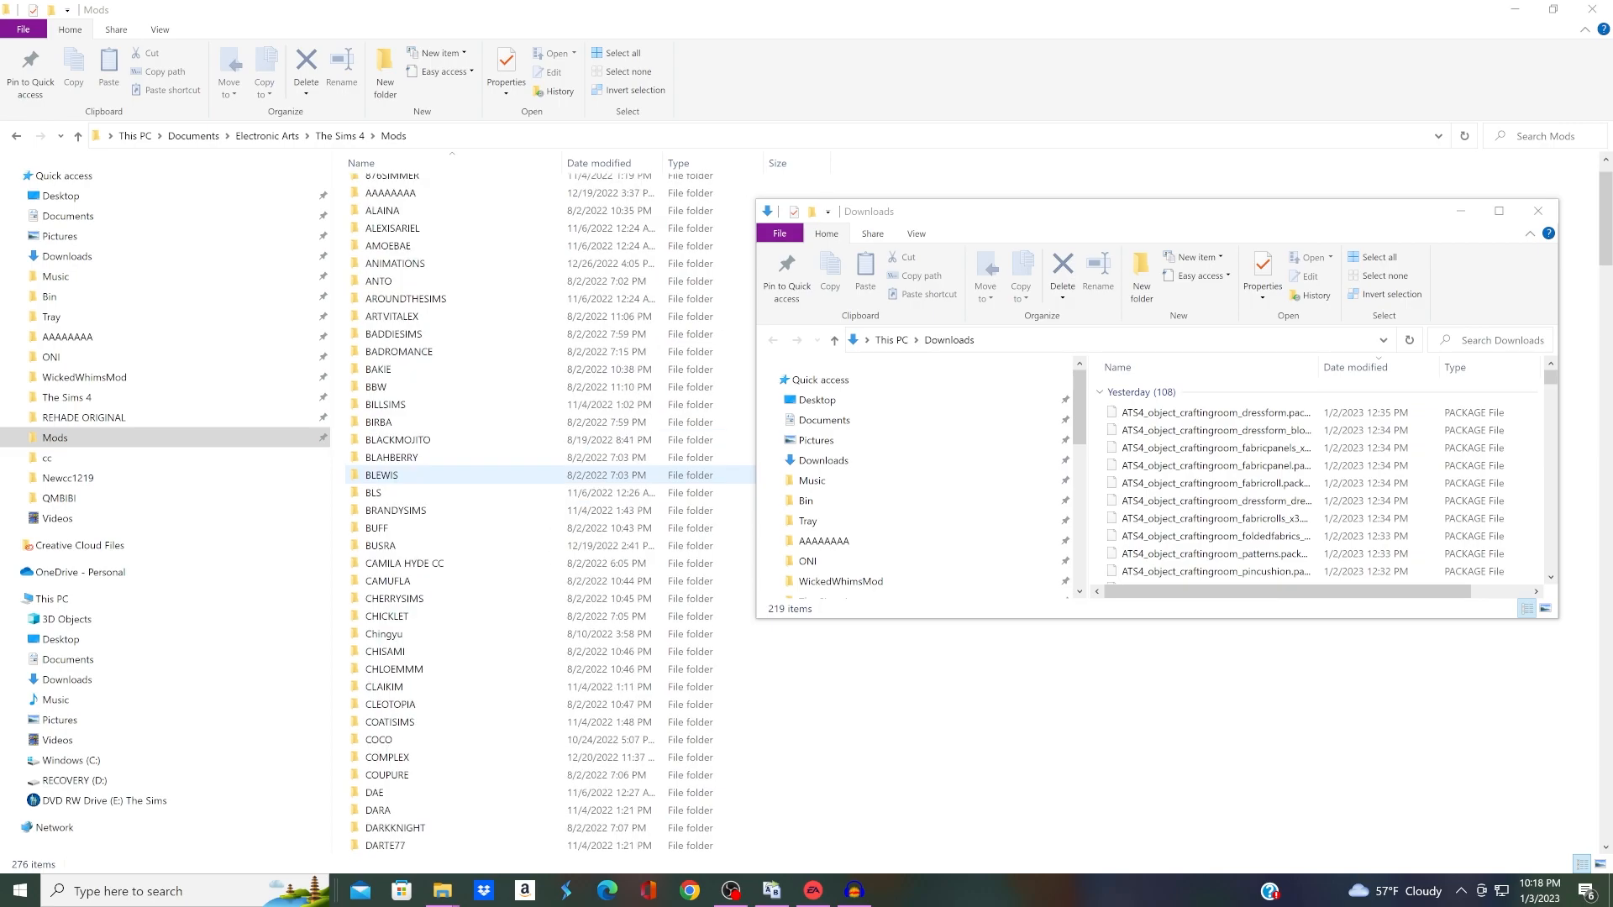
pyautogui.scroll(-3, 546, 475)
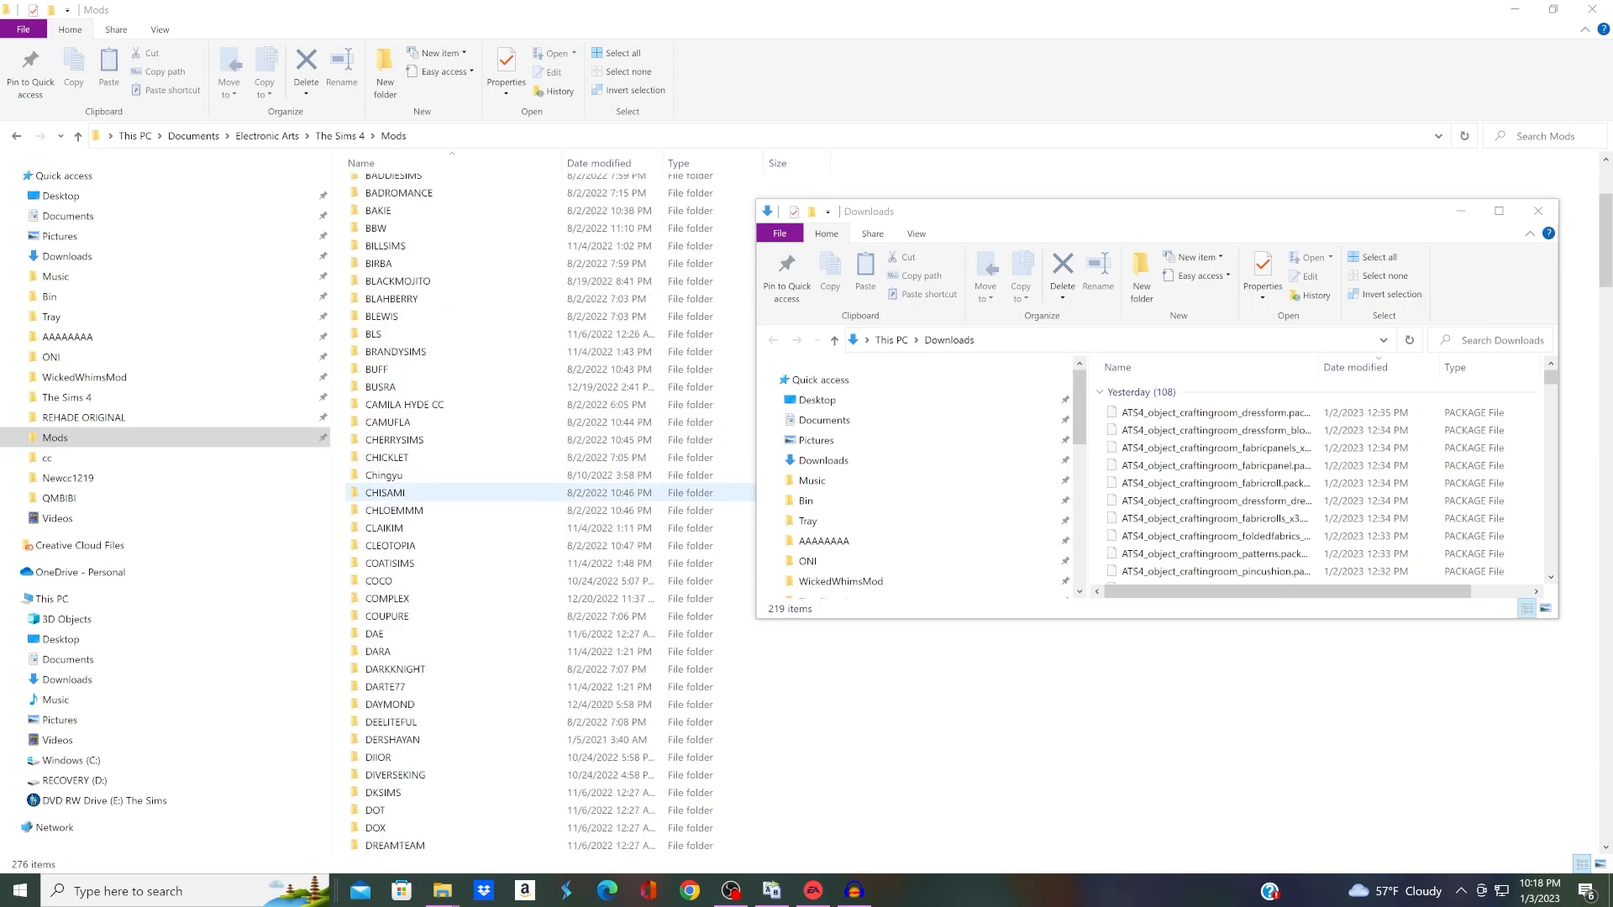
pyautogui.scroll(-1, 546, 493)
pyautogui.scroll(-3, 546, 493)
pyautogui.scroll(-2, 546, 493)
pyautogui.scroll(-2, 546, 492)
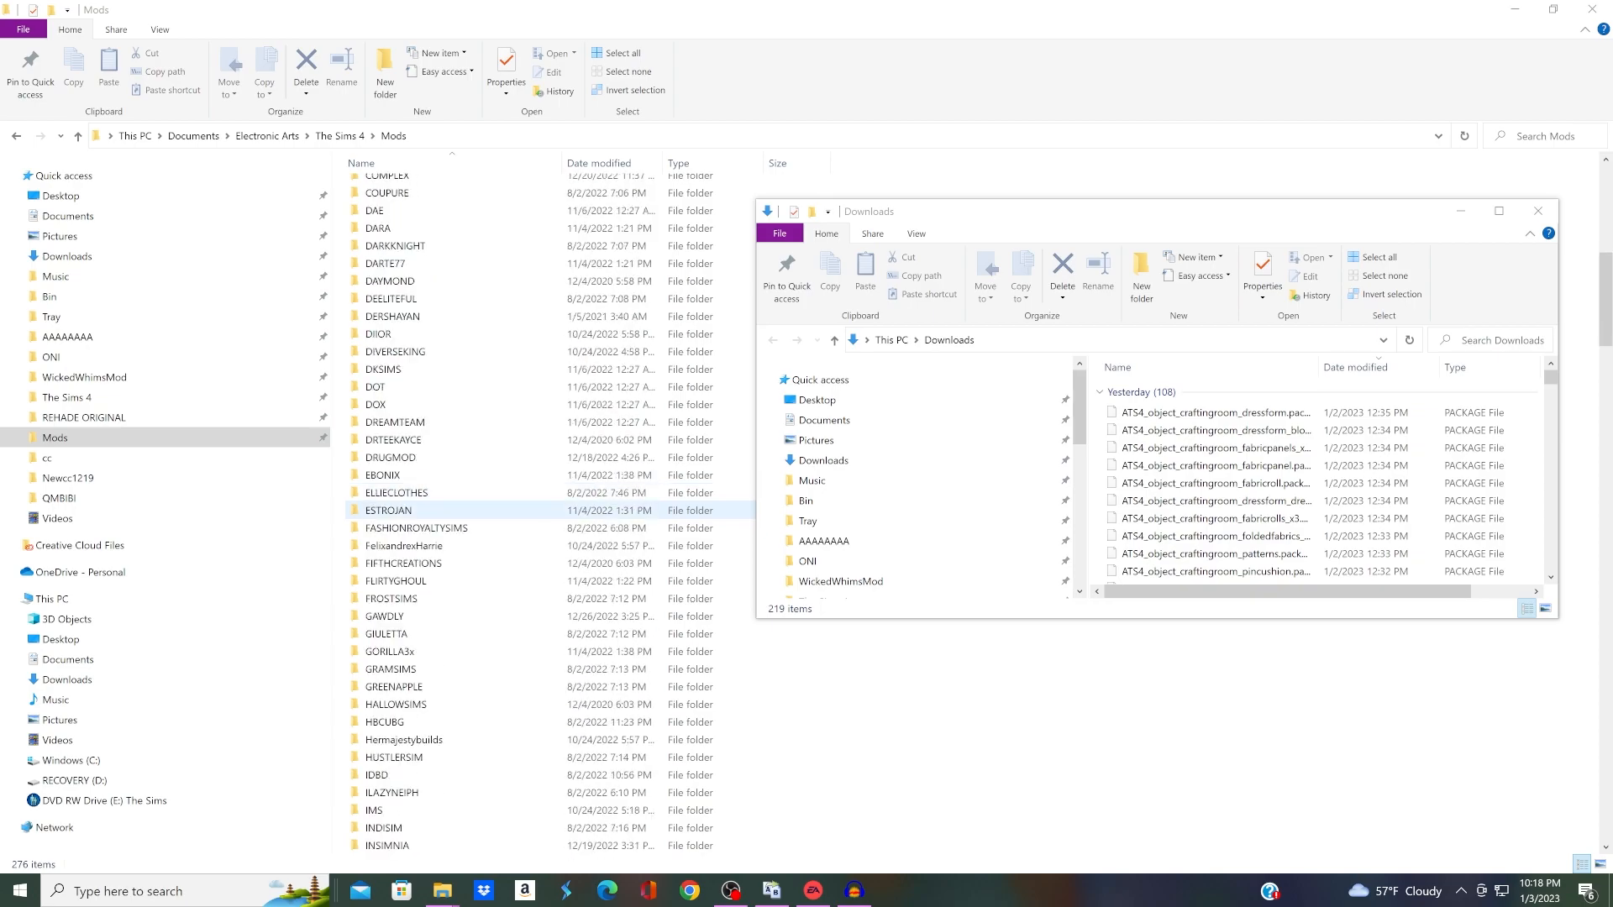
pyautogui.scroll(6, 546, 501)
pyautogui.scroll(3, 546, 496)
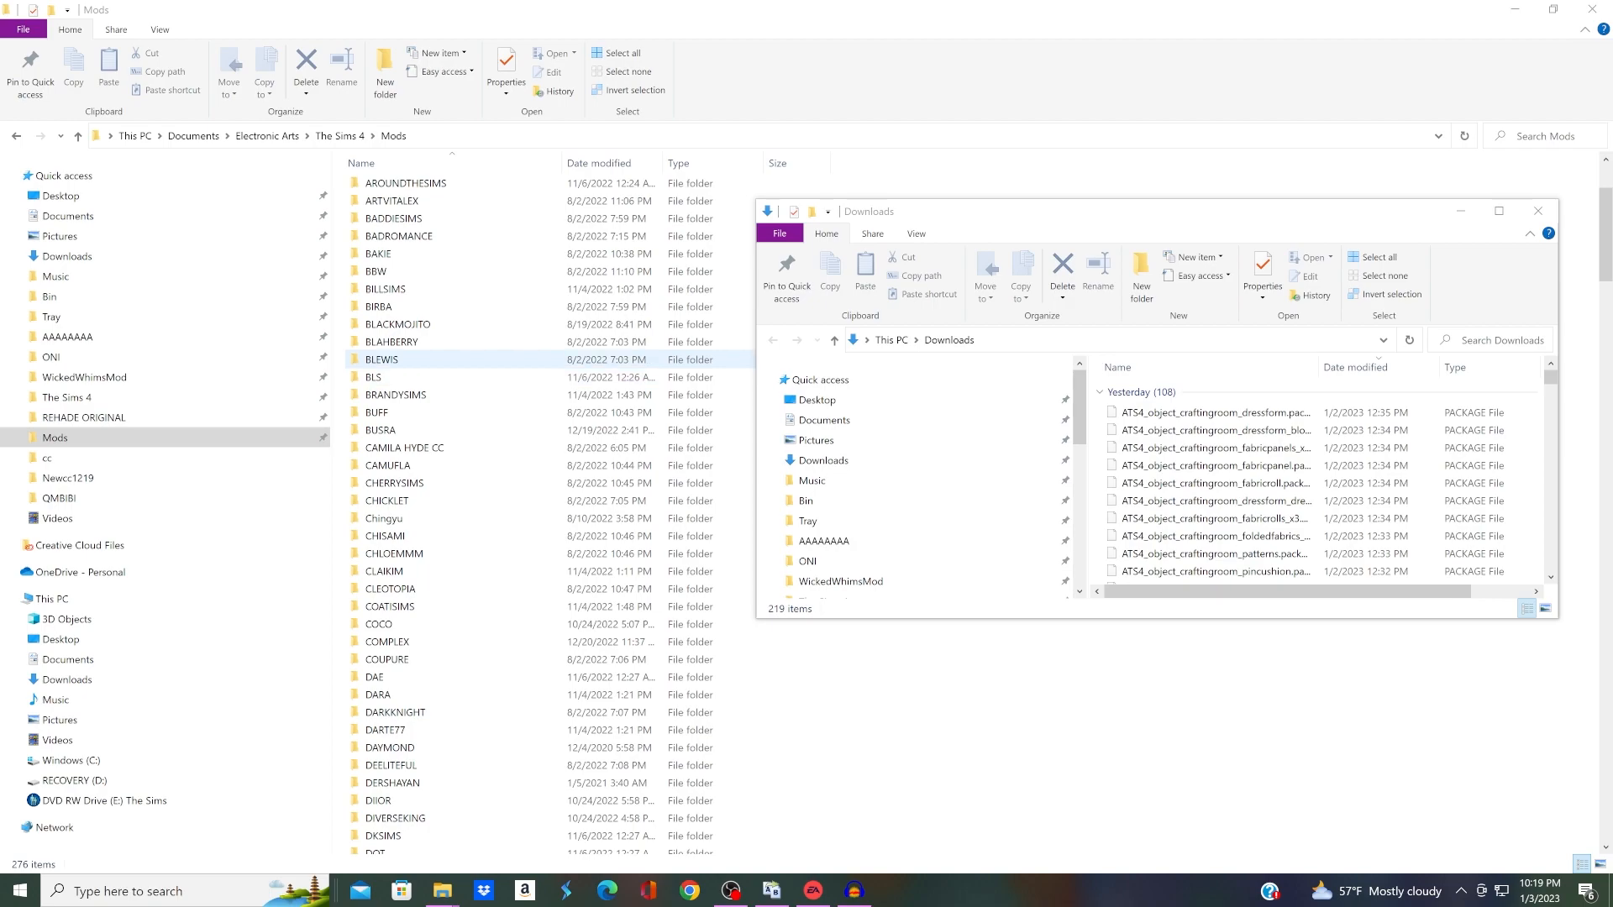
# Step: Move the package files grouped under Yesterday in Downloads into the JAN3 subfolder of the Mods folder
pyautogui.click(1134, 212)
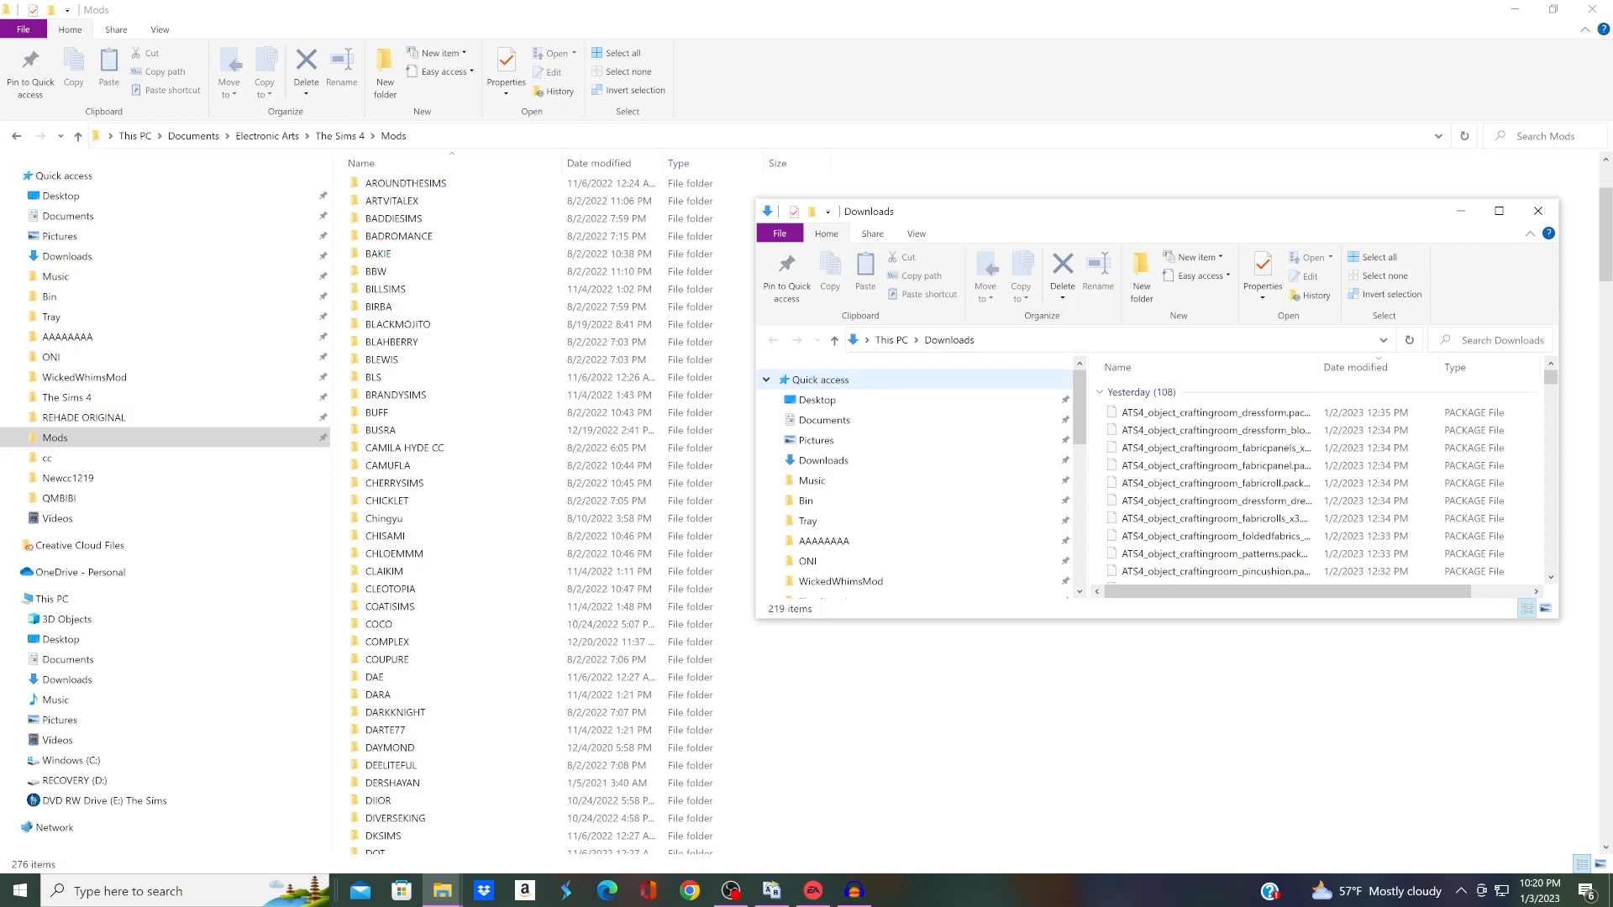
pyautogui.scroll(-5, 546, 550)
pyautogui.scroll(-8, 546, 537)
pyautogui.scroll(-1, 546, 528)
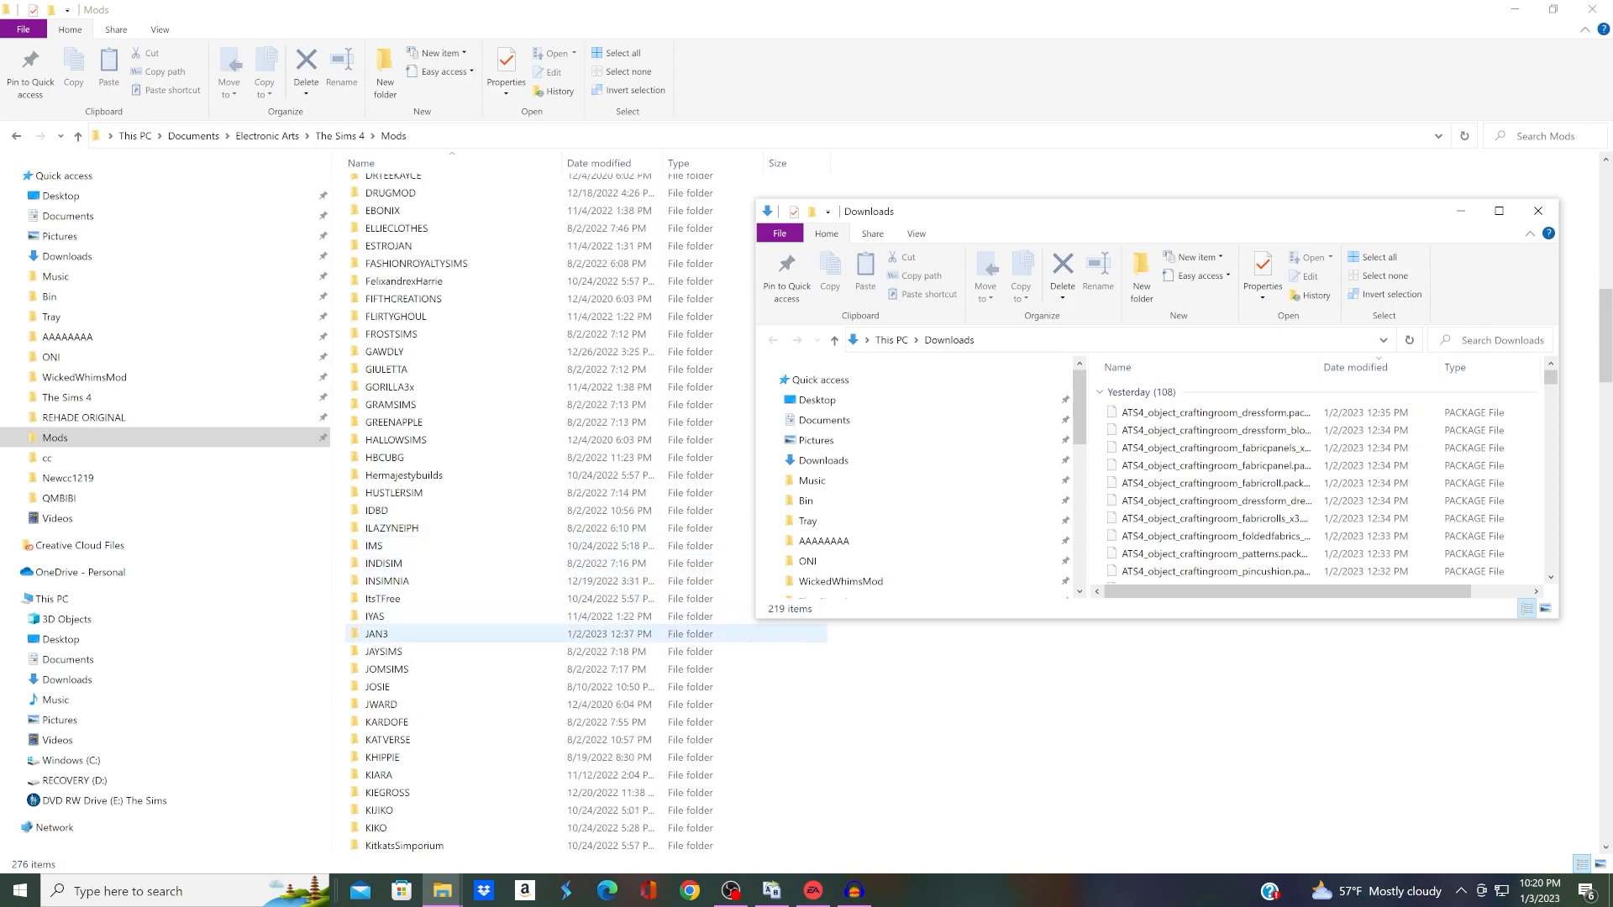
pyautogui.click(546, 633)
pyautogui.scroll(-1, 588, 756)
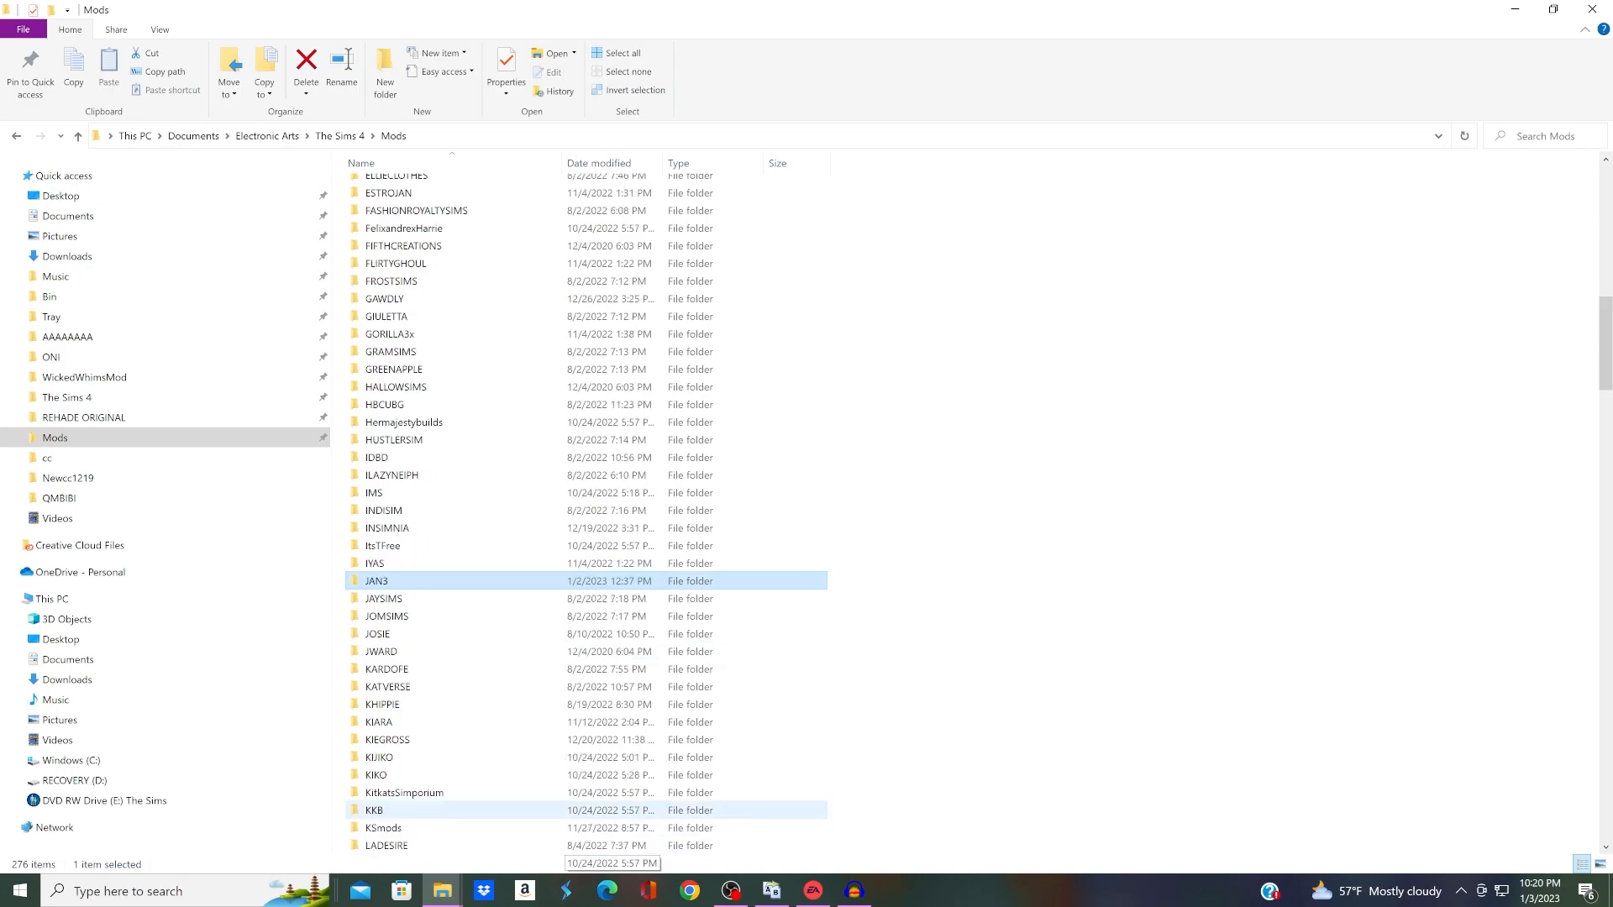
pyautogui.scroll(-1, 588, 828)
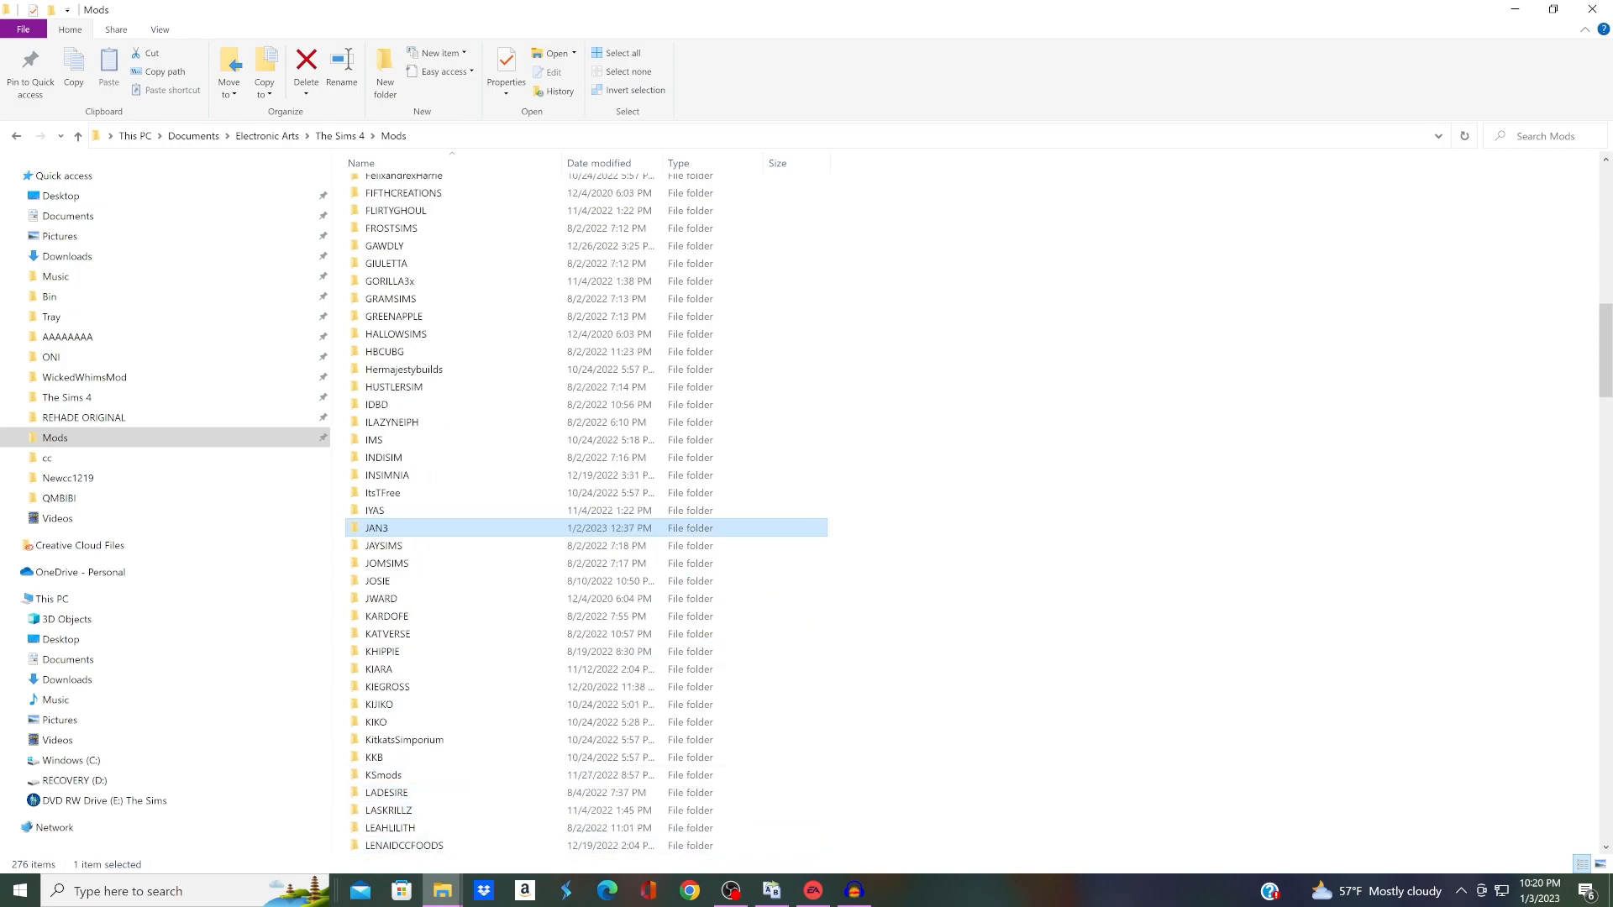
pyautogui.moveTo(443, 891)
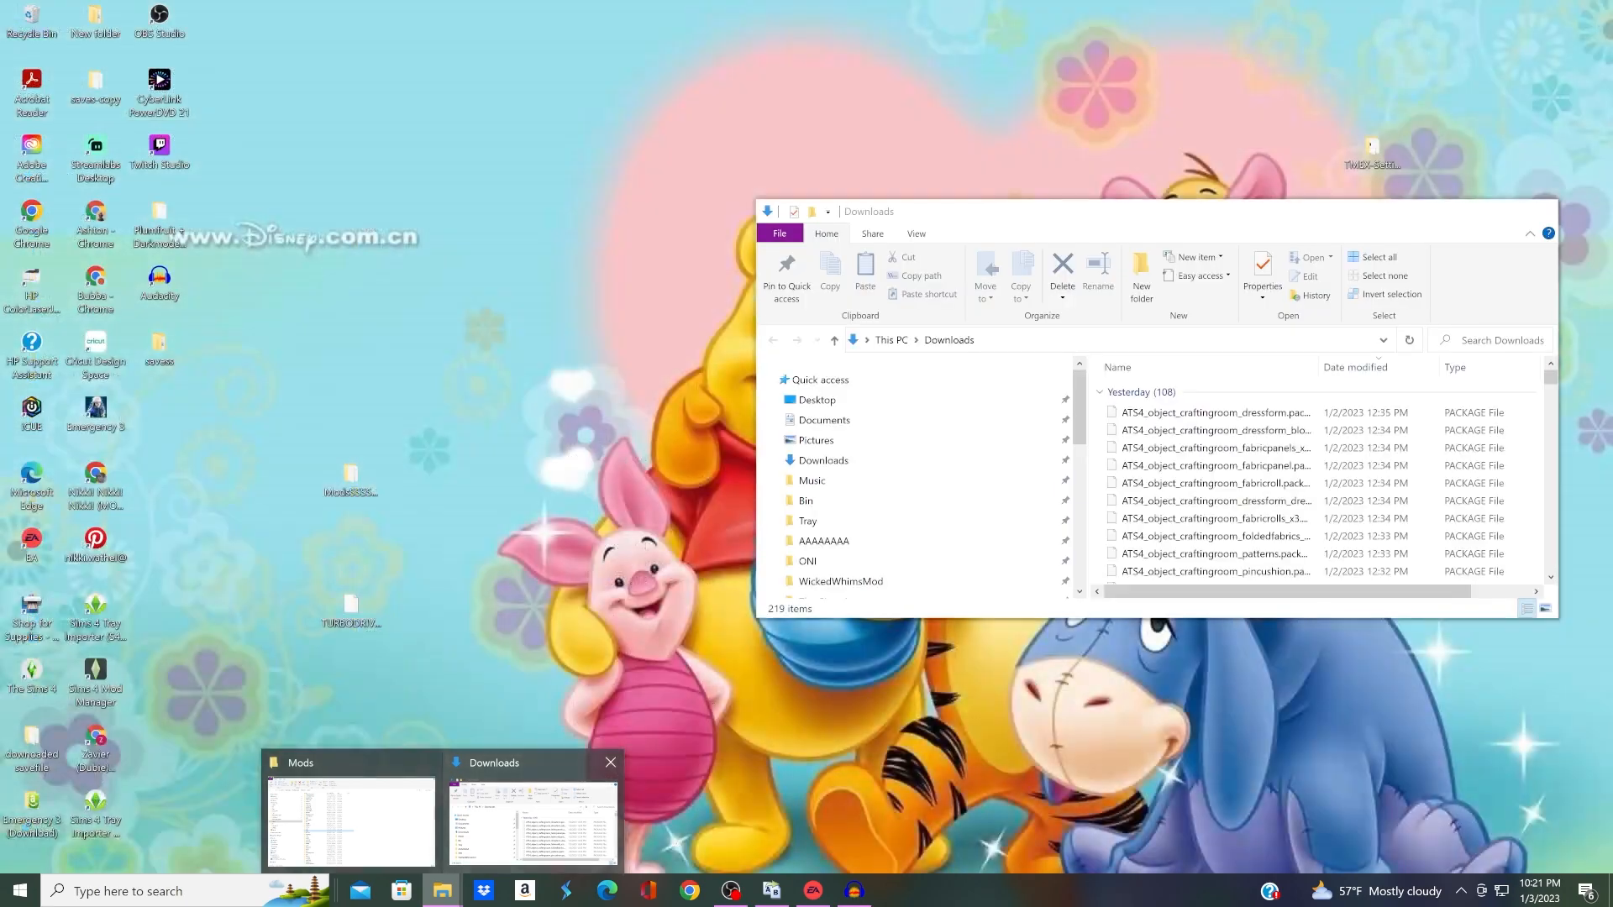
pyautogui.click(532, 821)
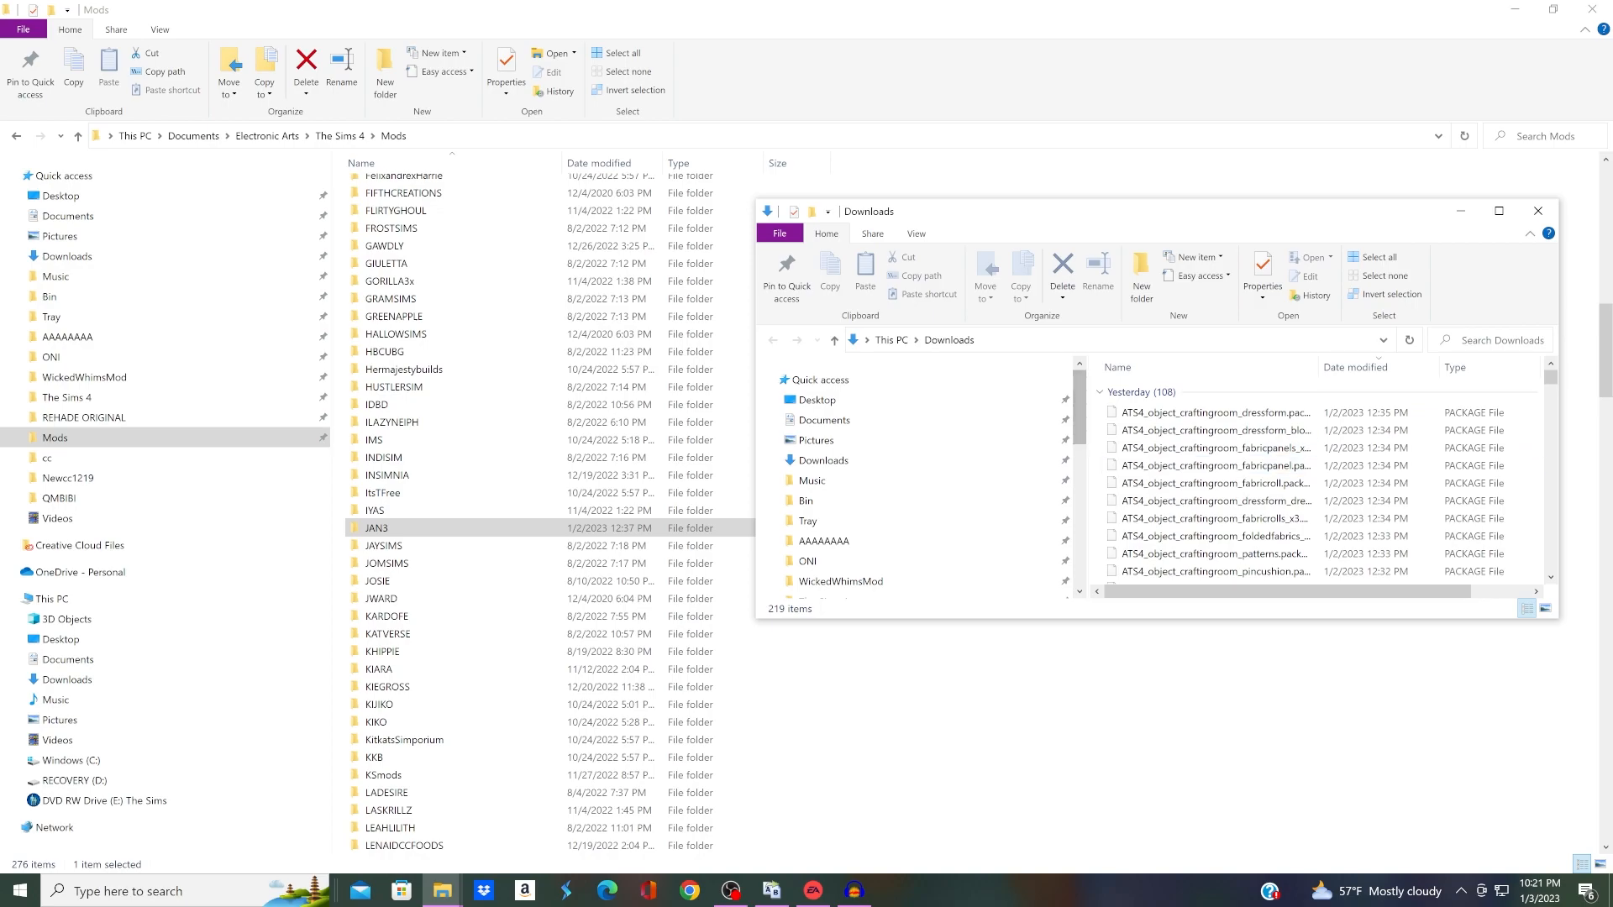
pyautogui.moveTo(1102, 405); pyautogui.dragTo(517, 531)
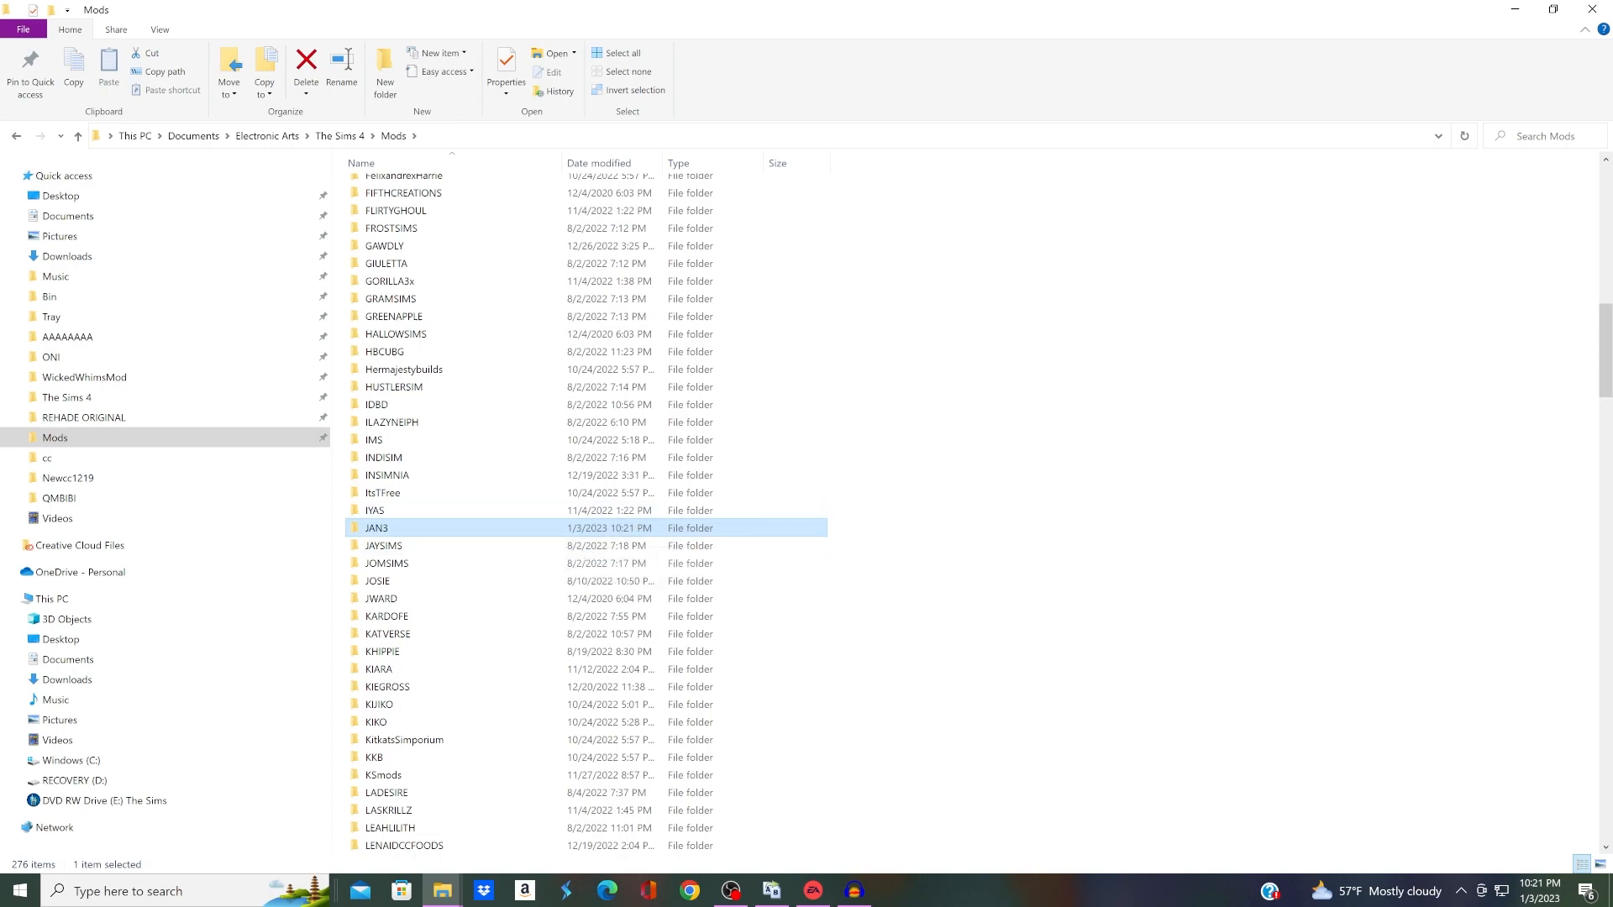
# Step: Open the JAN3 folder and check the package files and their names
pyautogui.doubleClick(376, 527)
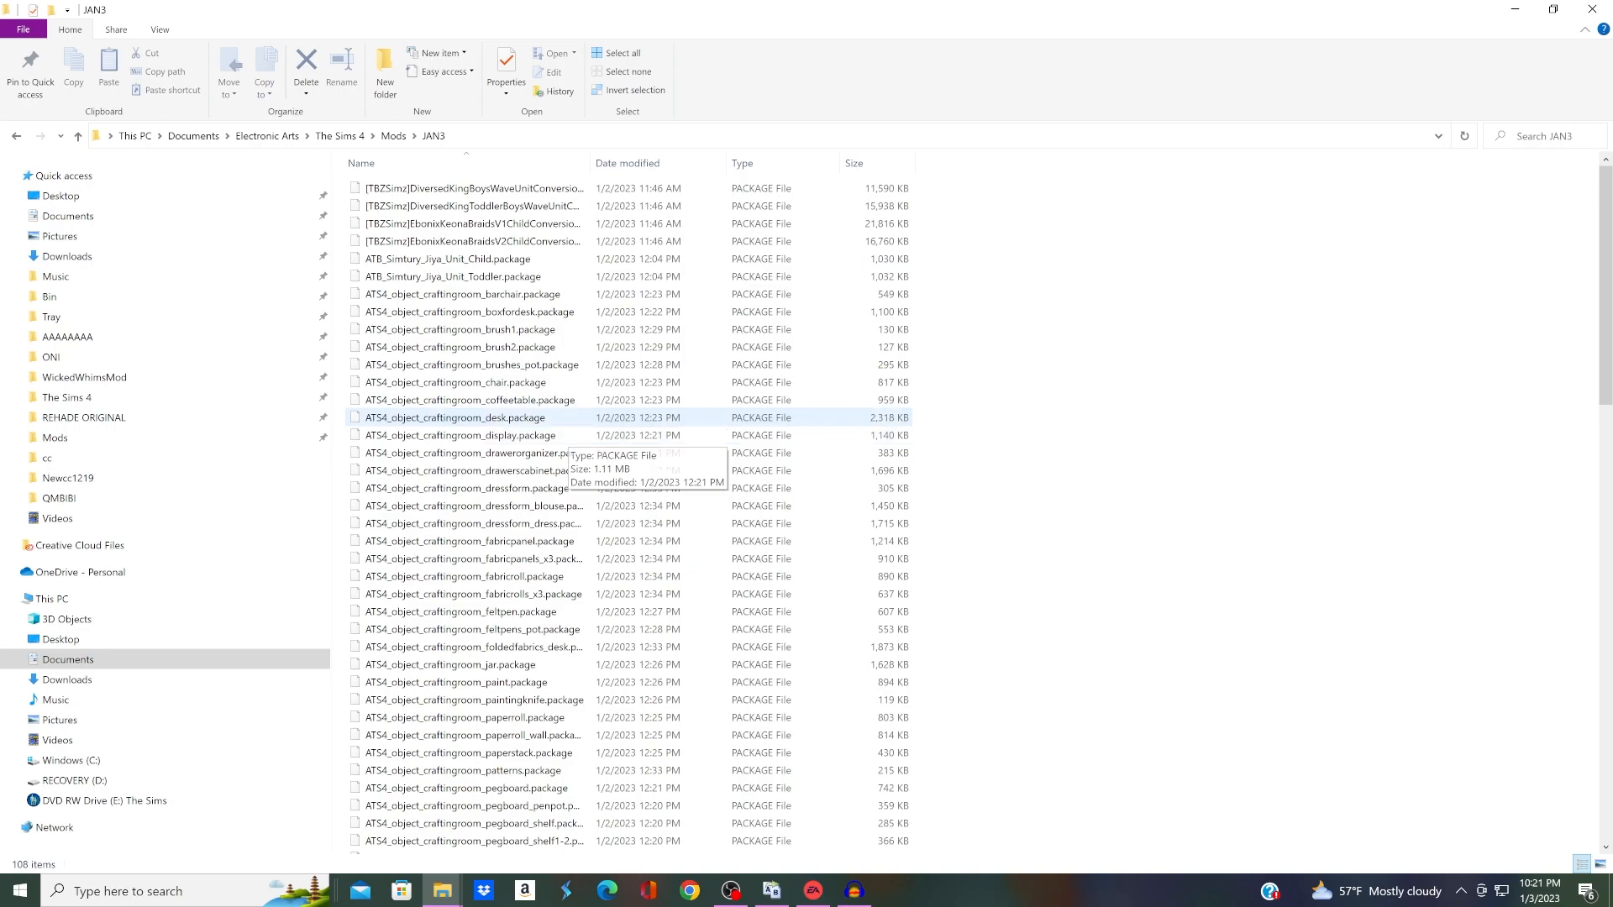
pyautogui.click(393, 136)
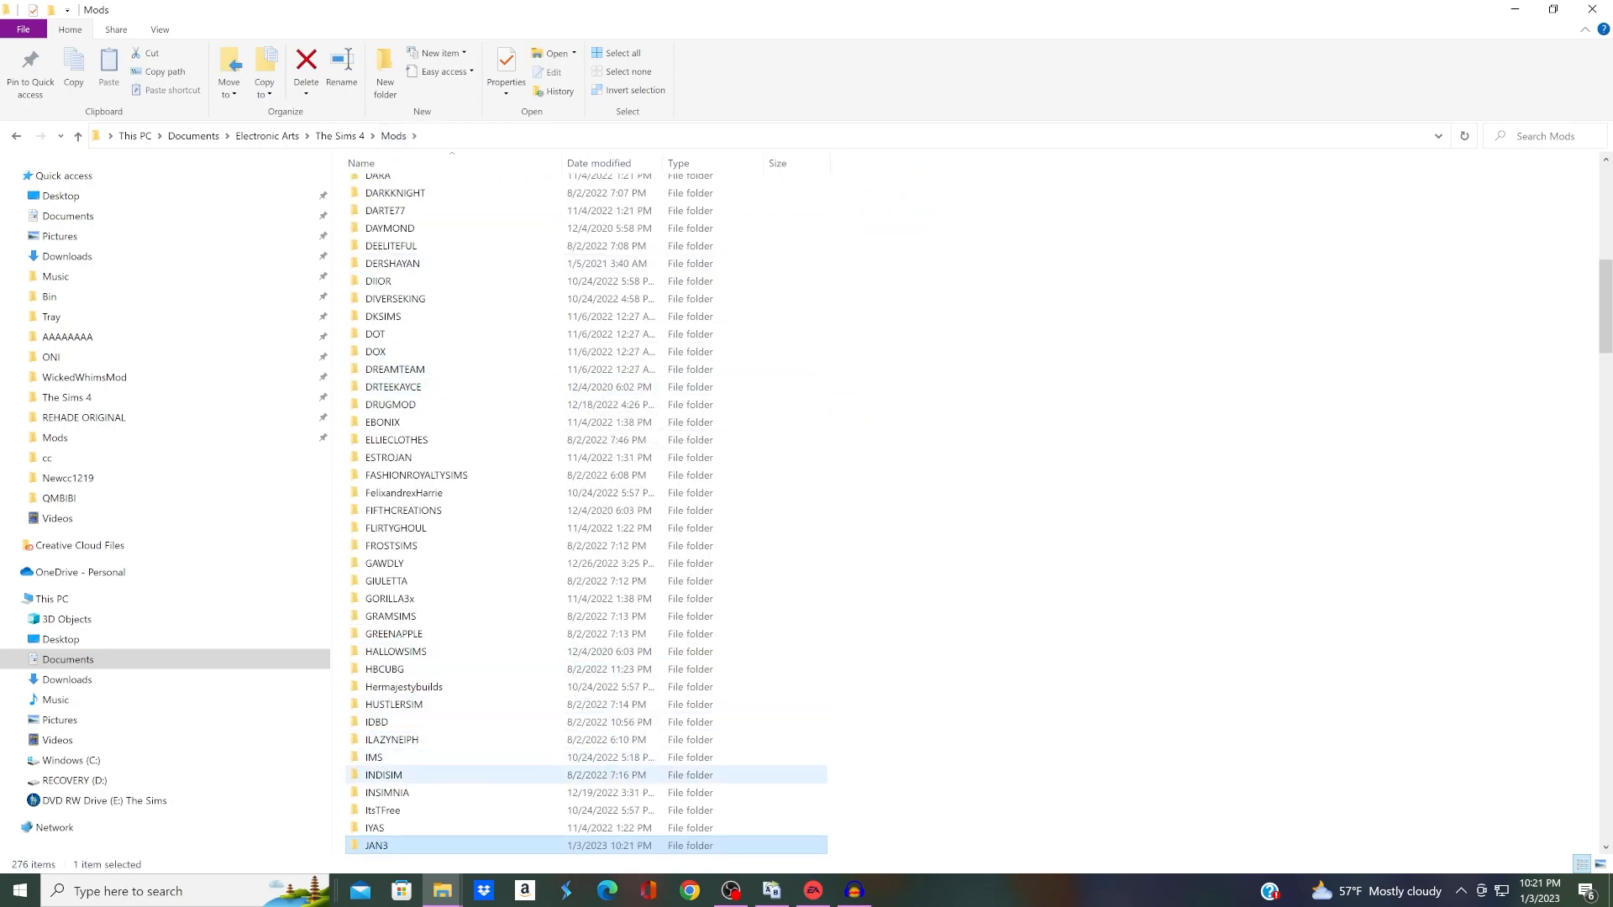
pyautogui.scroll(-1, 488, 794)
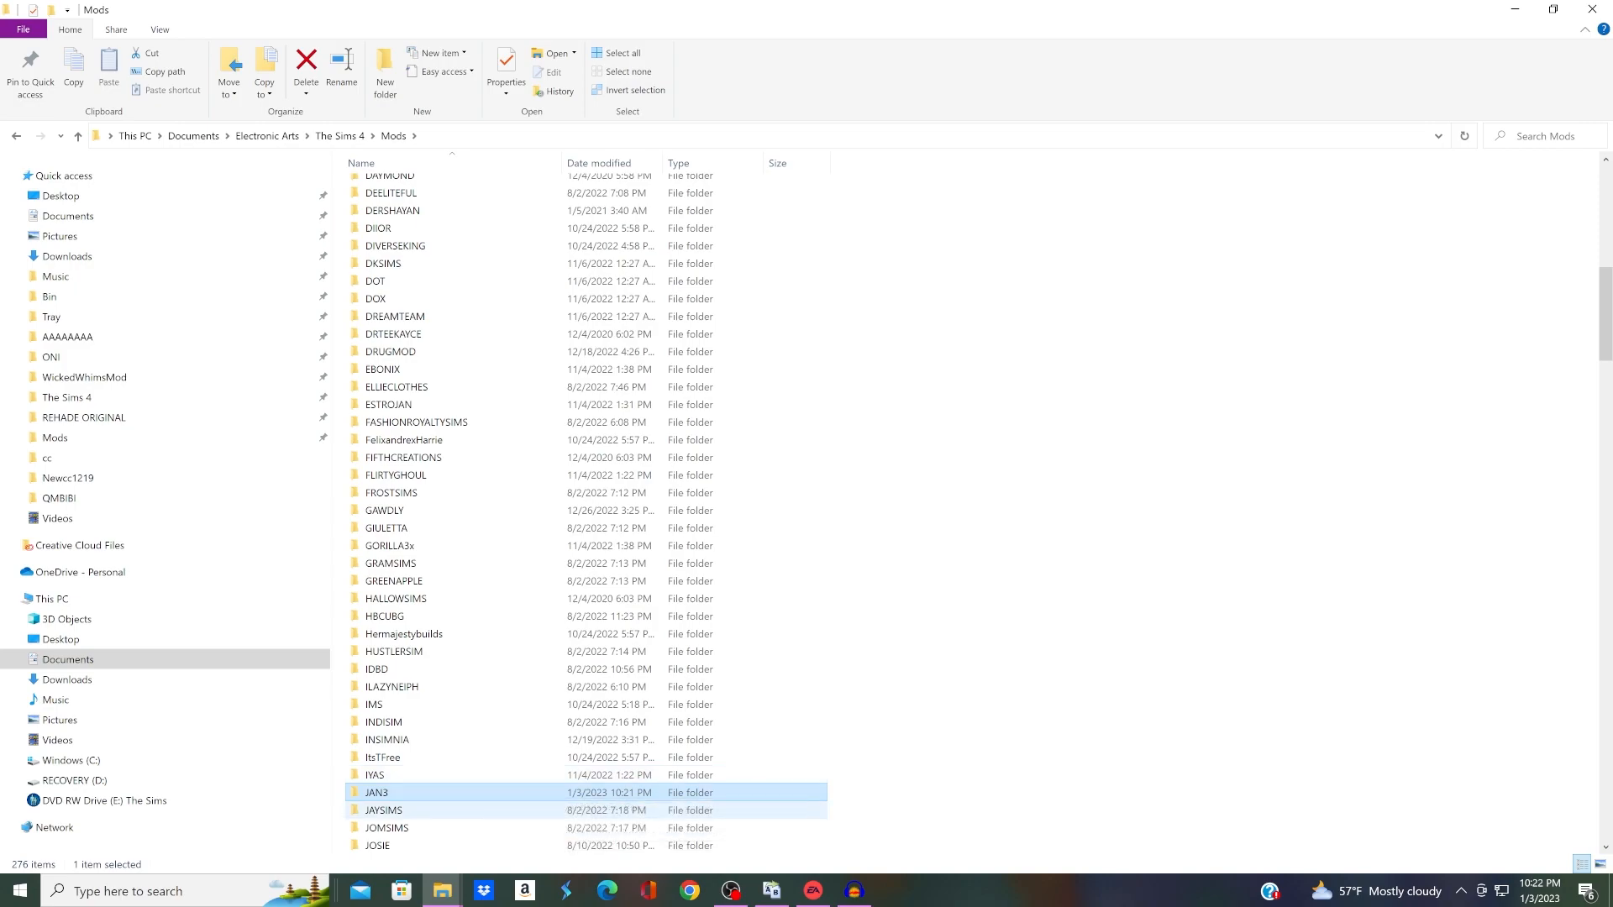
pyautogui.doubleClick(469, 793)
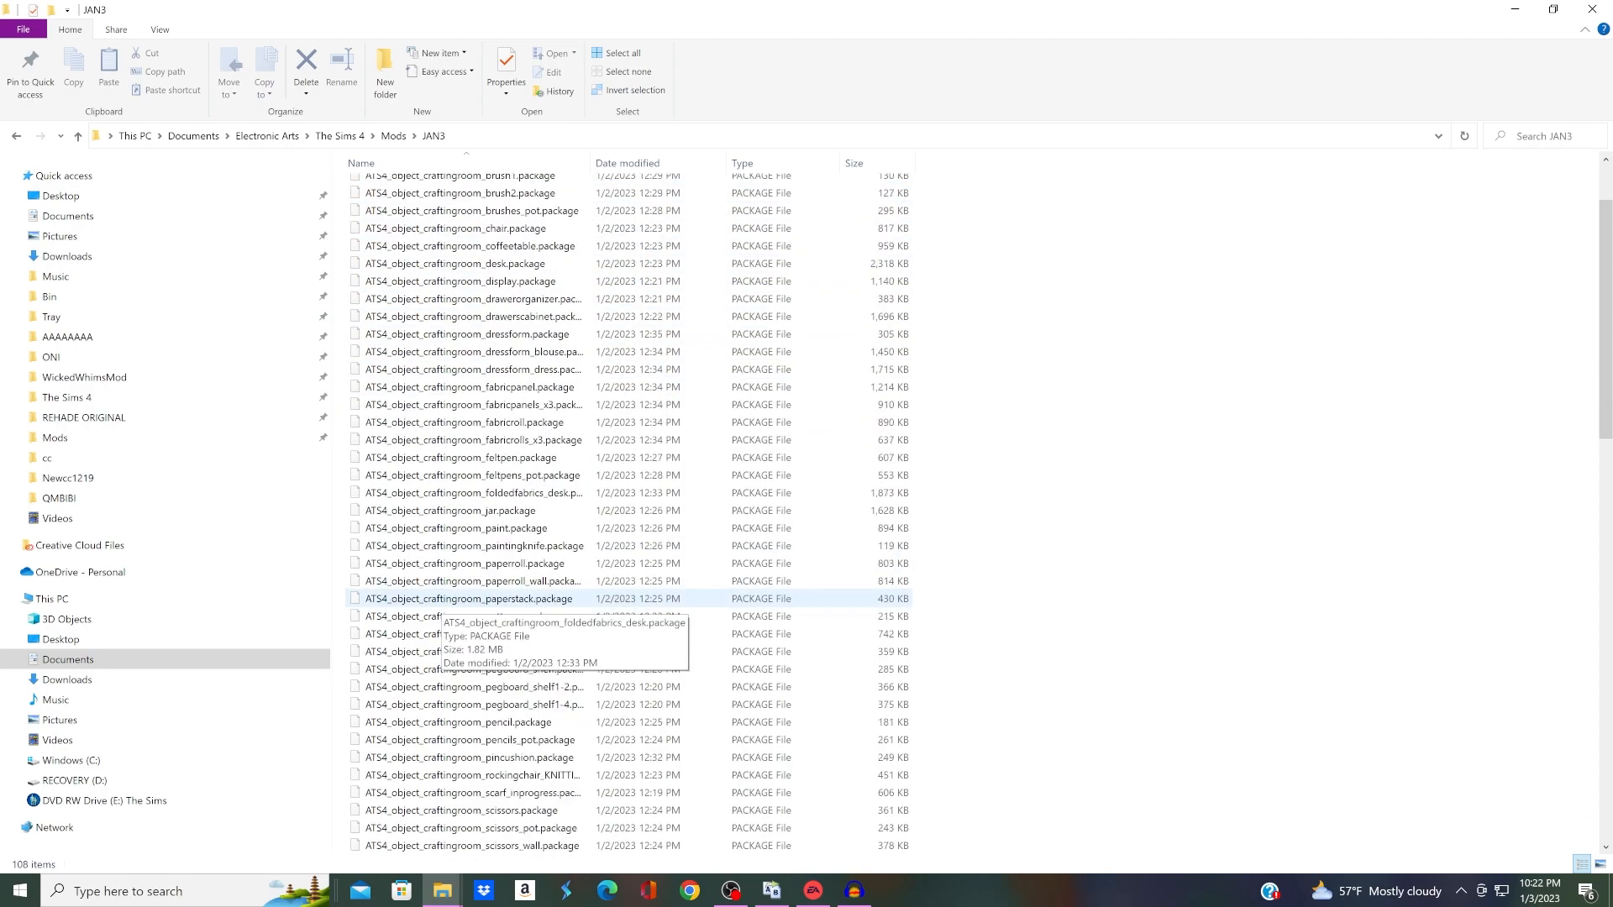
pyautogui.scroll(-5, 424, 604)
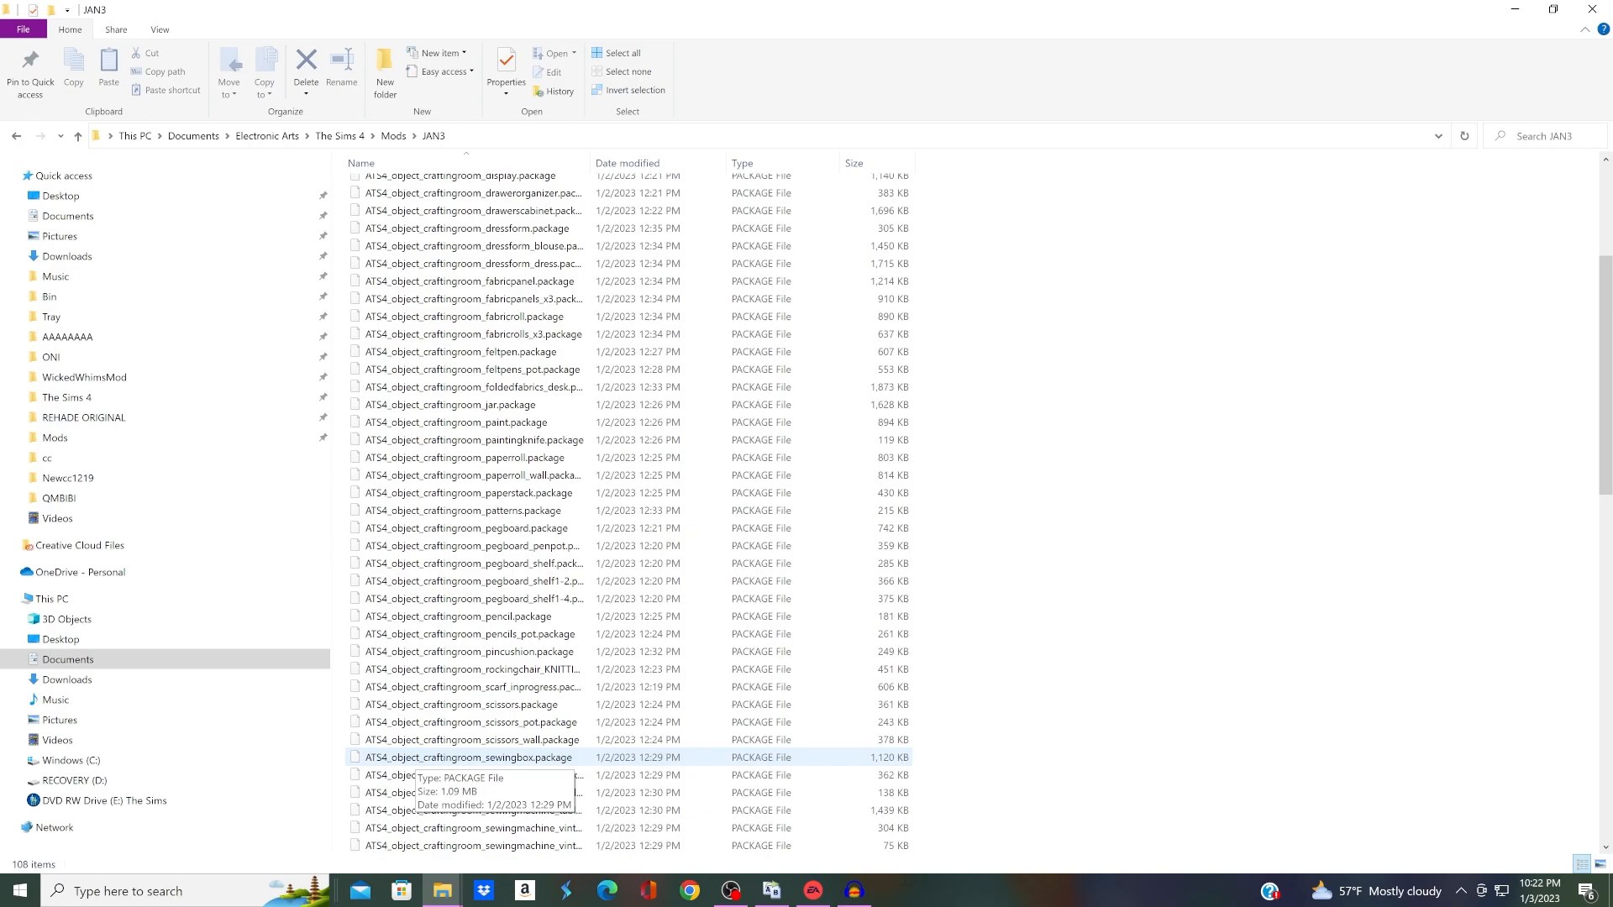
# Step: Switch to Bulk Rename Utility and refresh the Documents branch of the folder tree by collapsing and re-expanding it
pyautogui.click(772, 891)
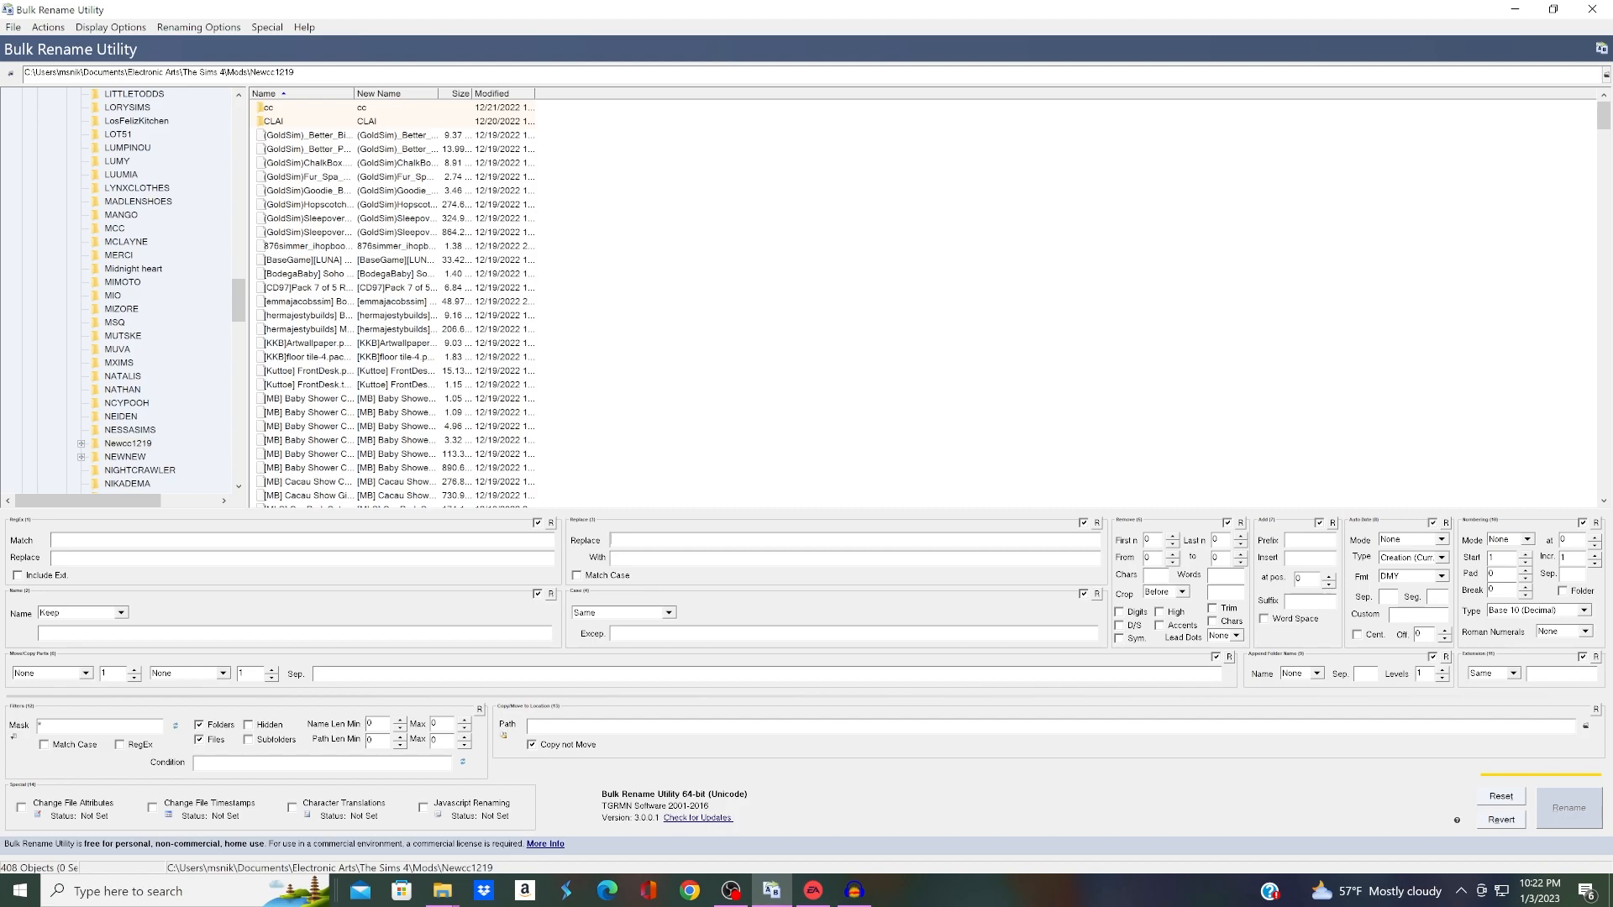
pyautogui.scroll(4, 126, 290)
pyautogui.scroll(2, 161, 290)
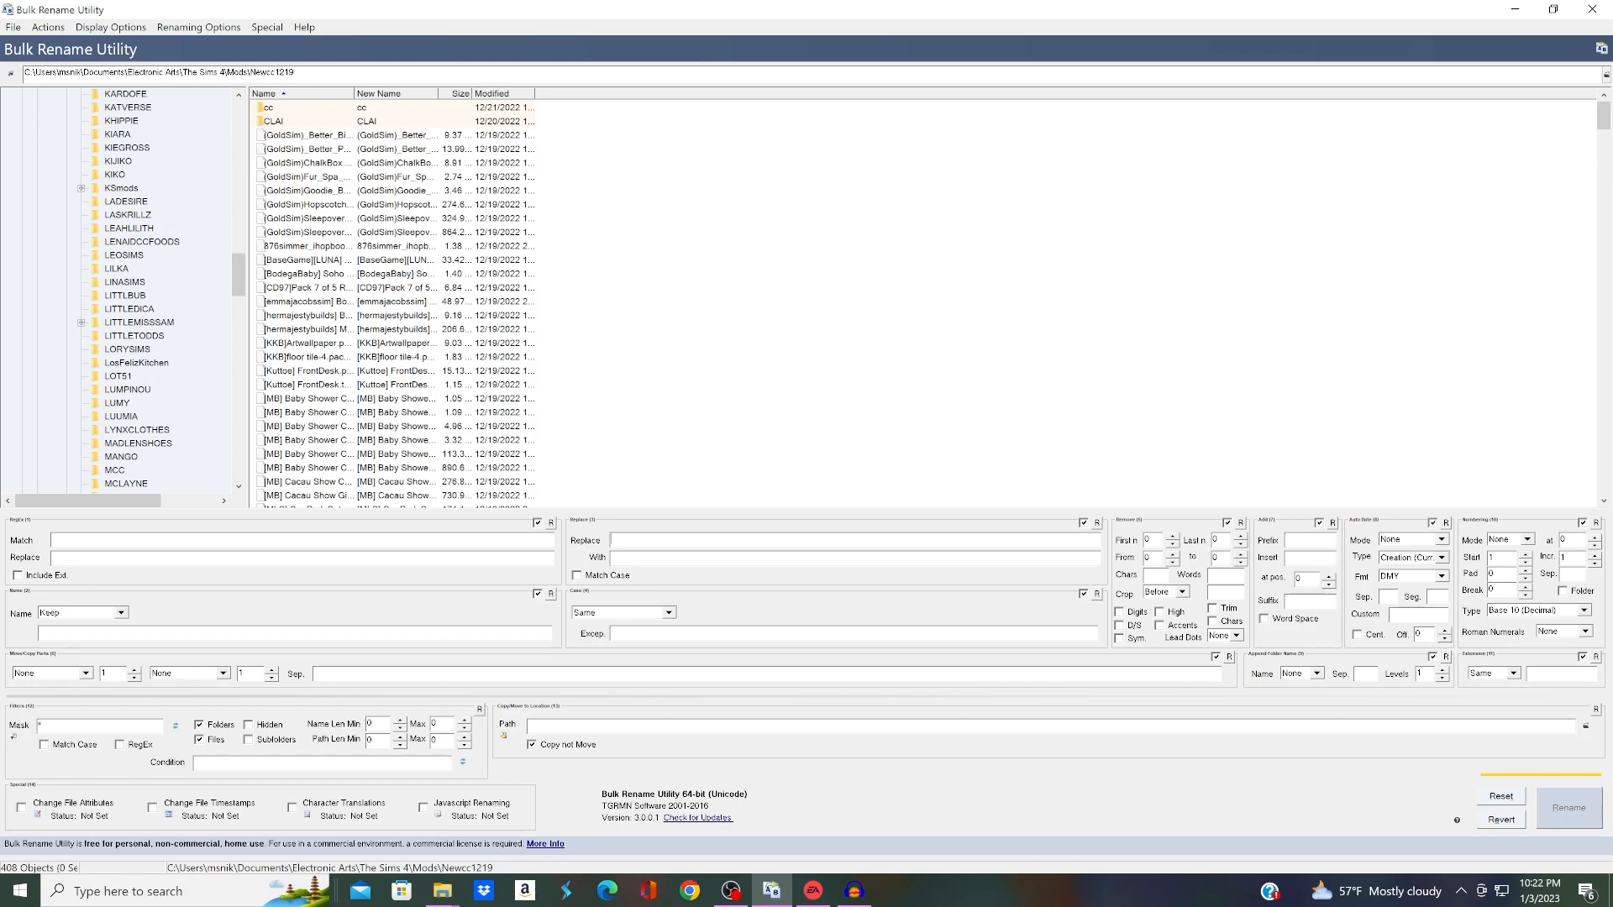
pyautogui.scroll(4, 161, 290)
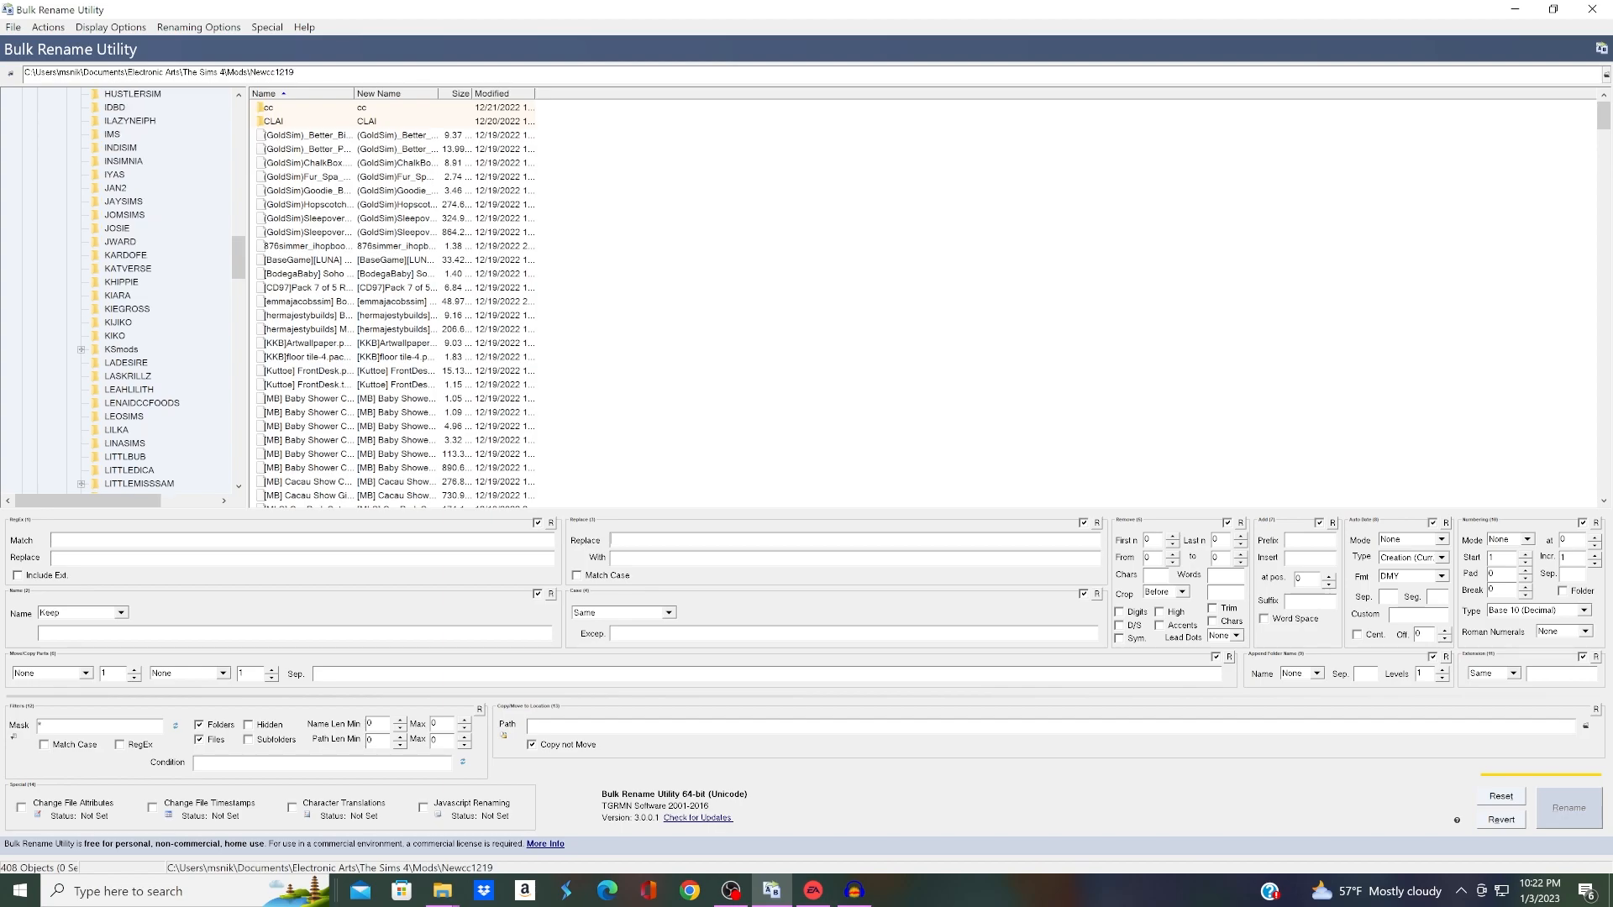
pyautogui.scroll(20, 126, 290)
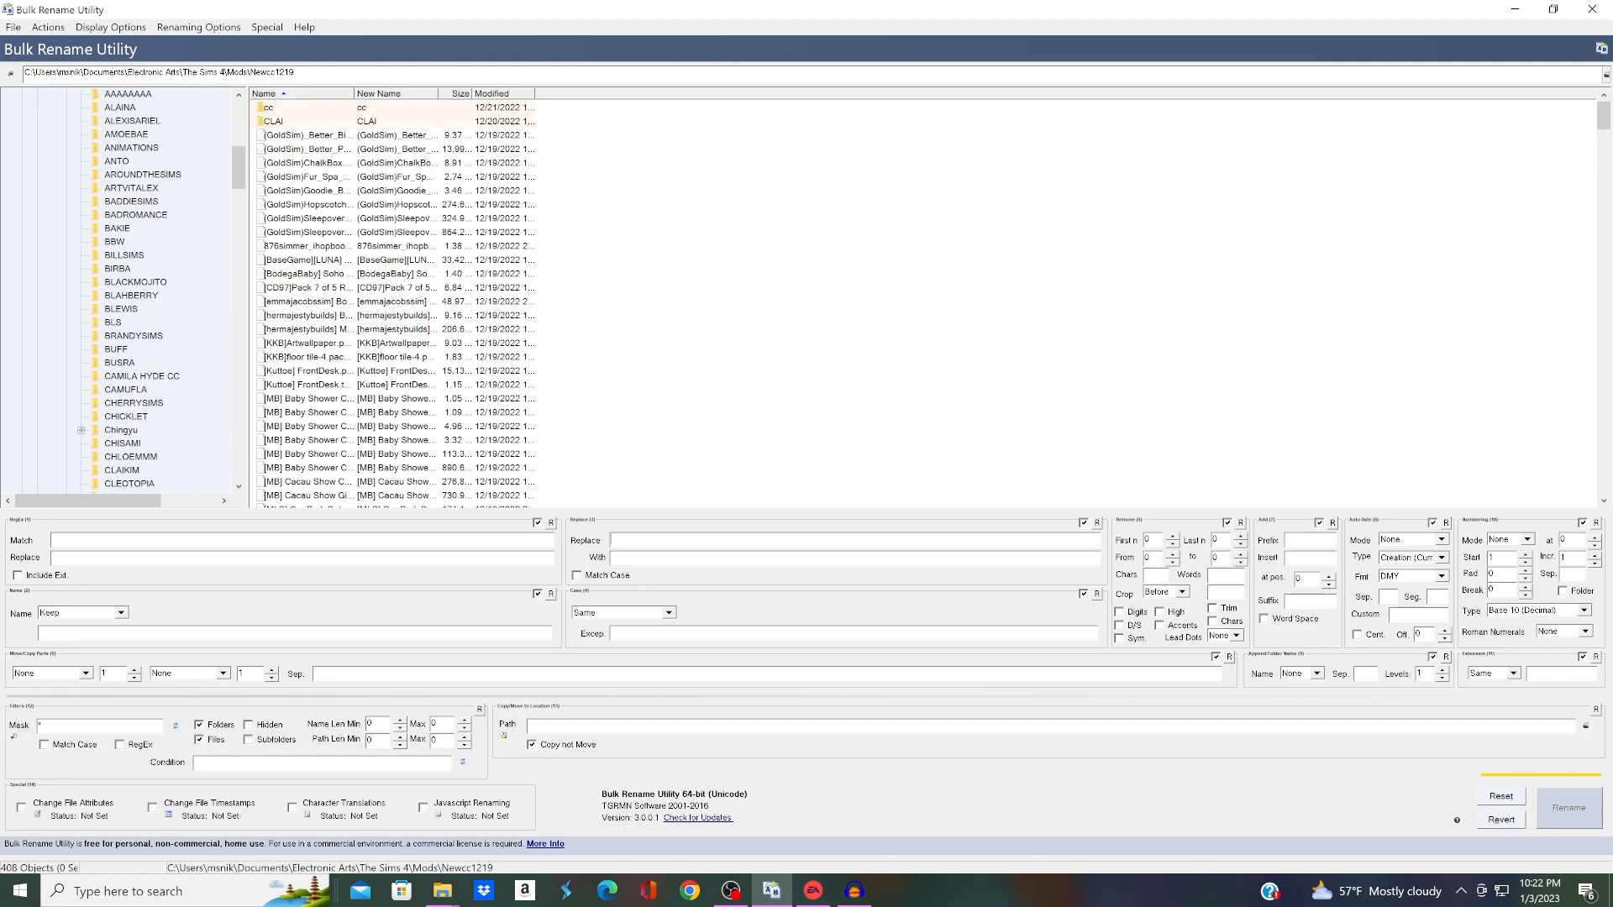
pyautogui.scroll(3, 126, 290)
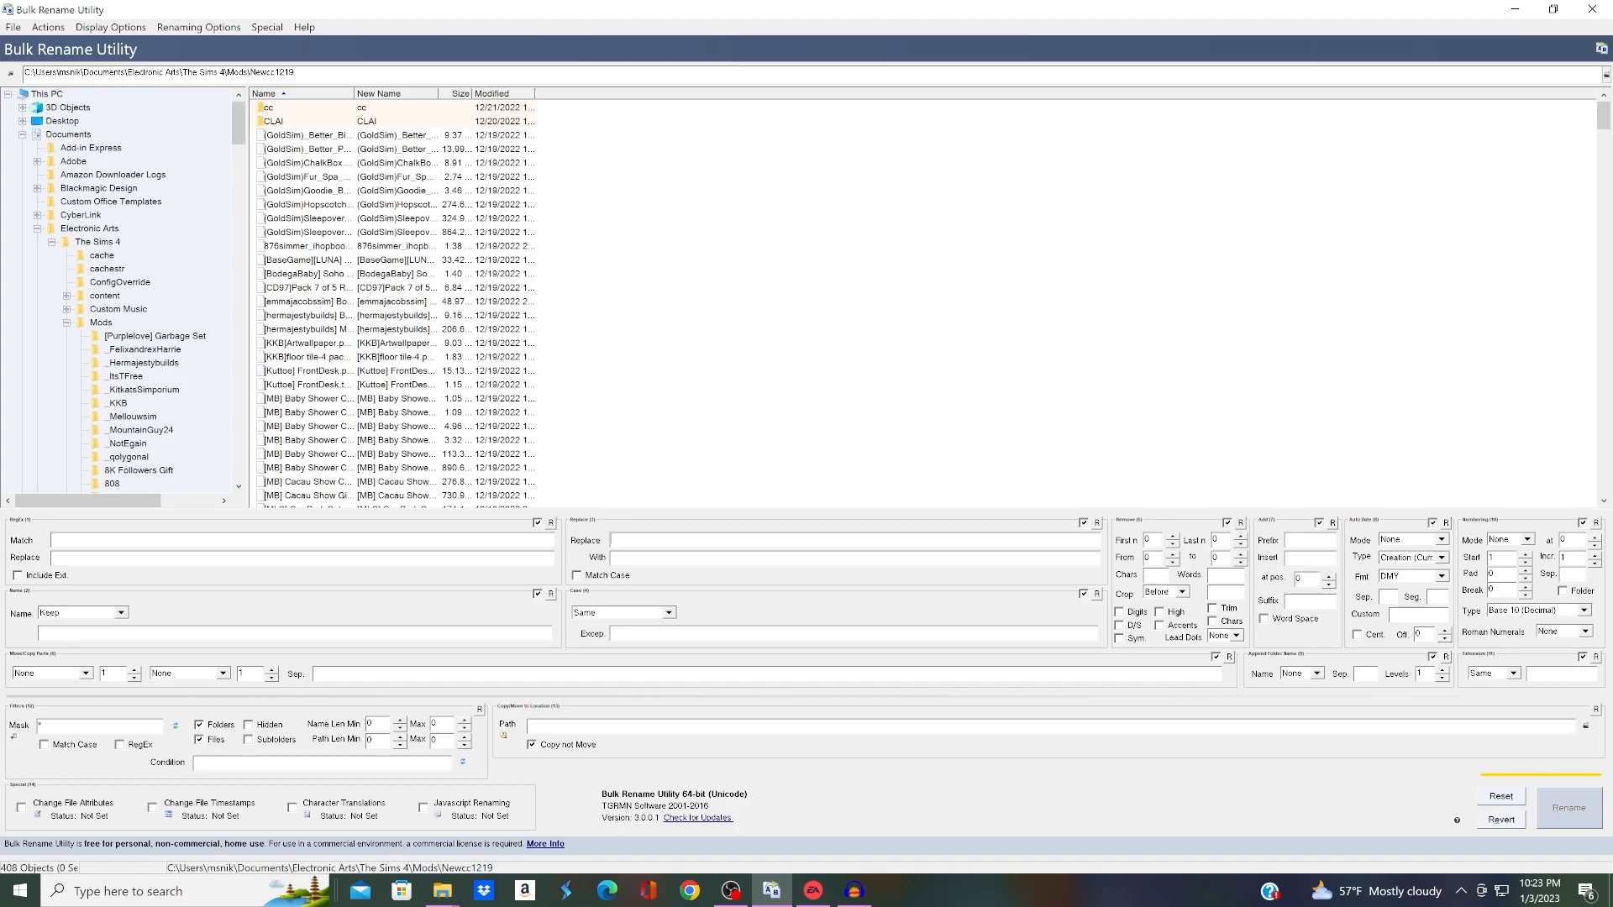
pyautogui.click(23, 135)
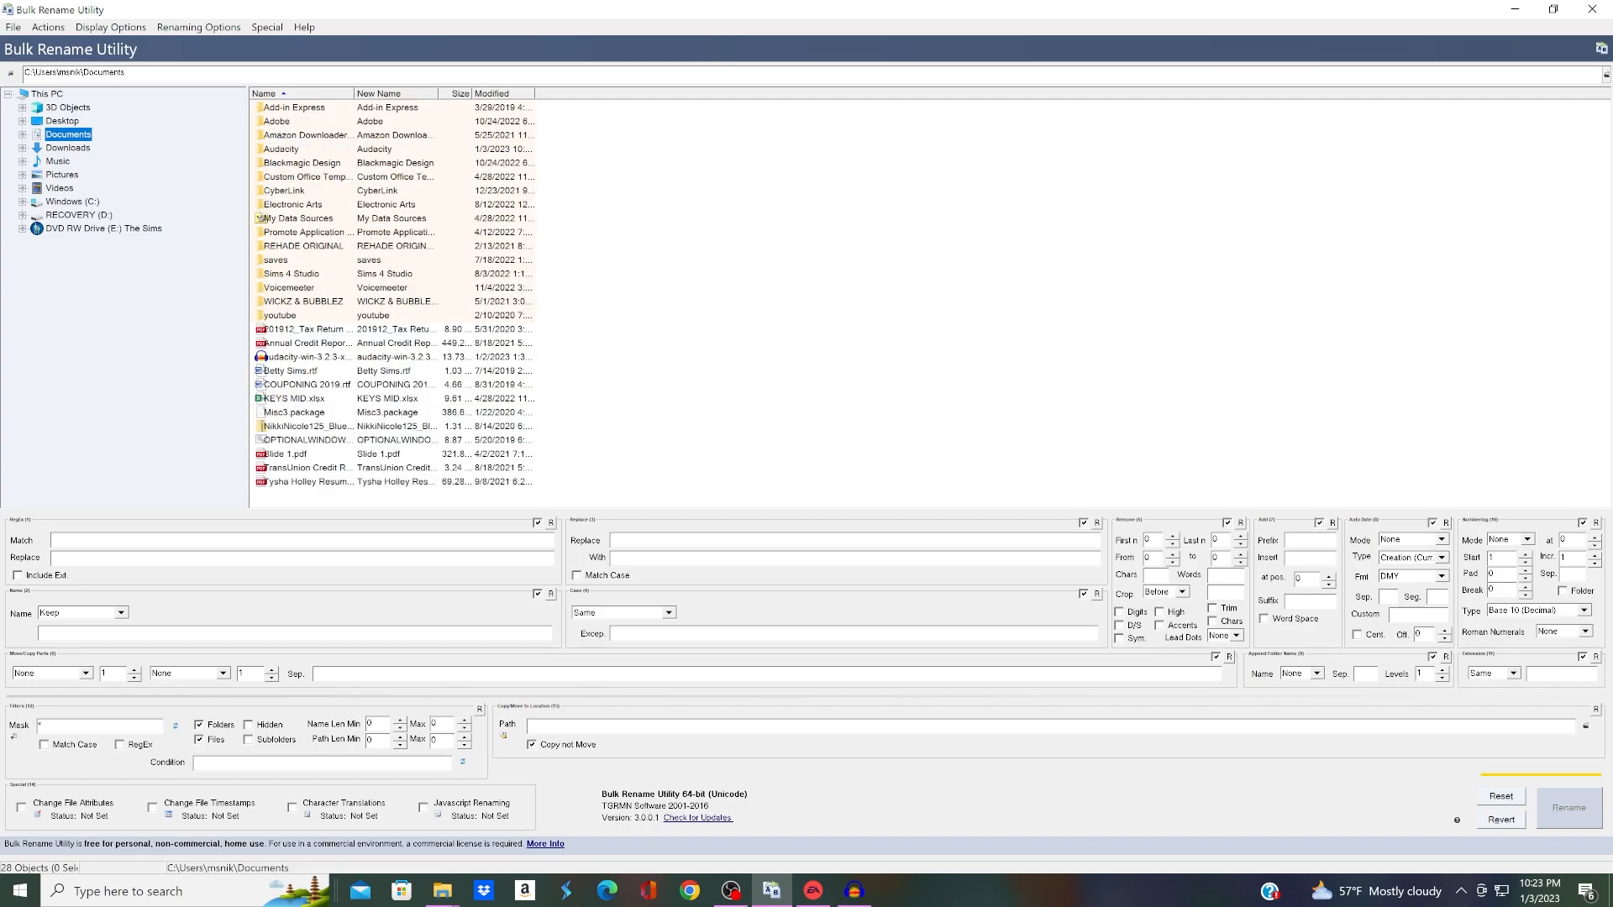
pyautogui.click(23, 134)
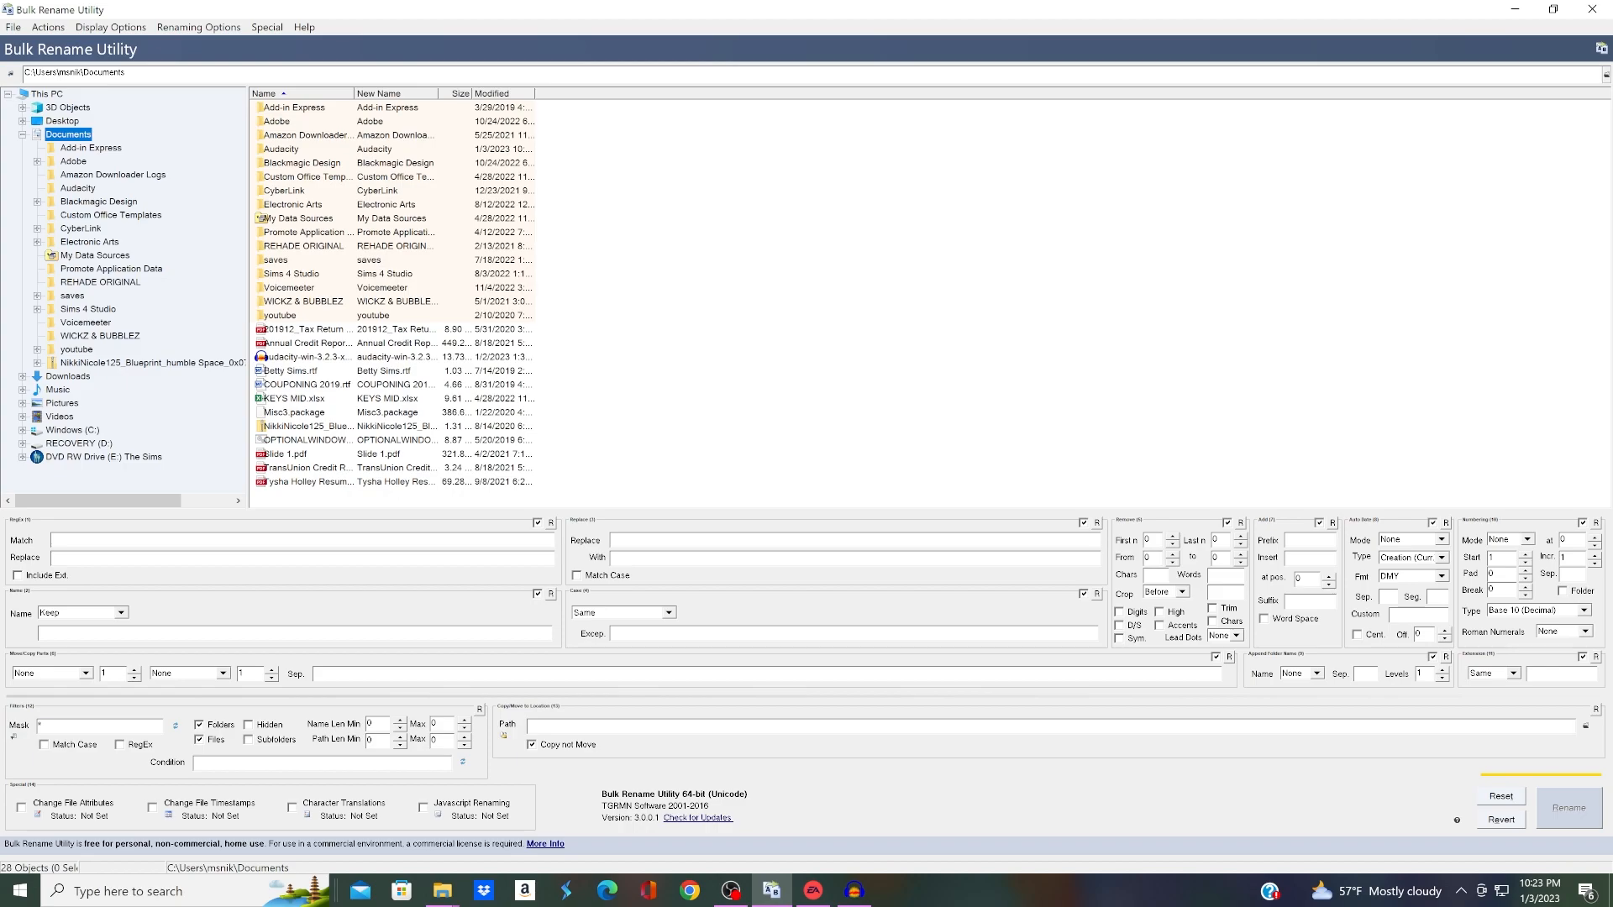
# Step: Open the JAN3 folder inside Electronic Arts, The Sims 4, Mods in the folder tree
pyautogui.click(37, 242)
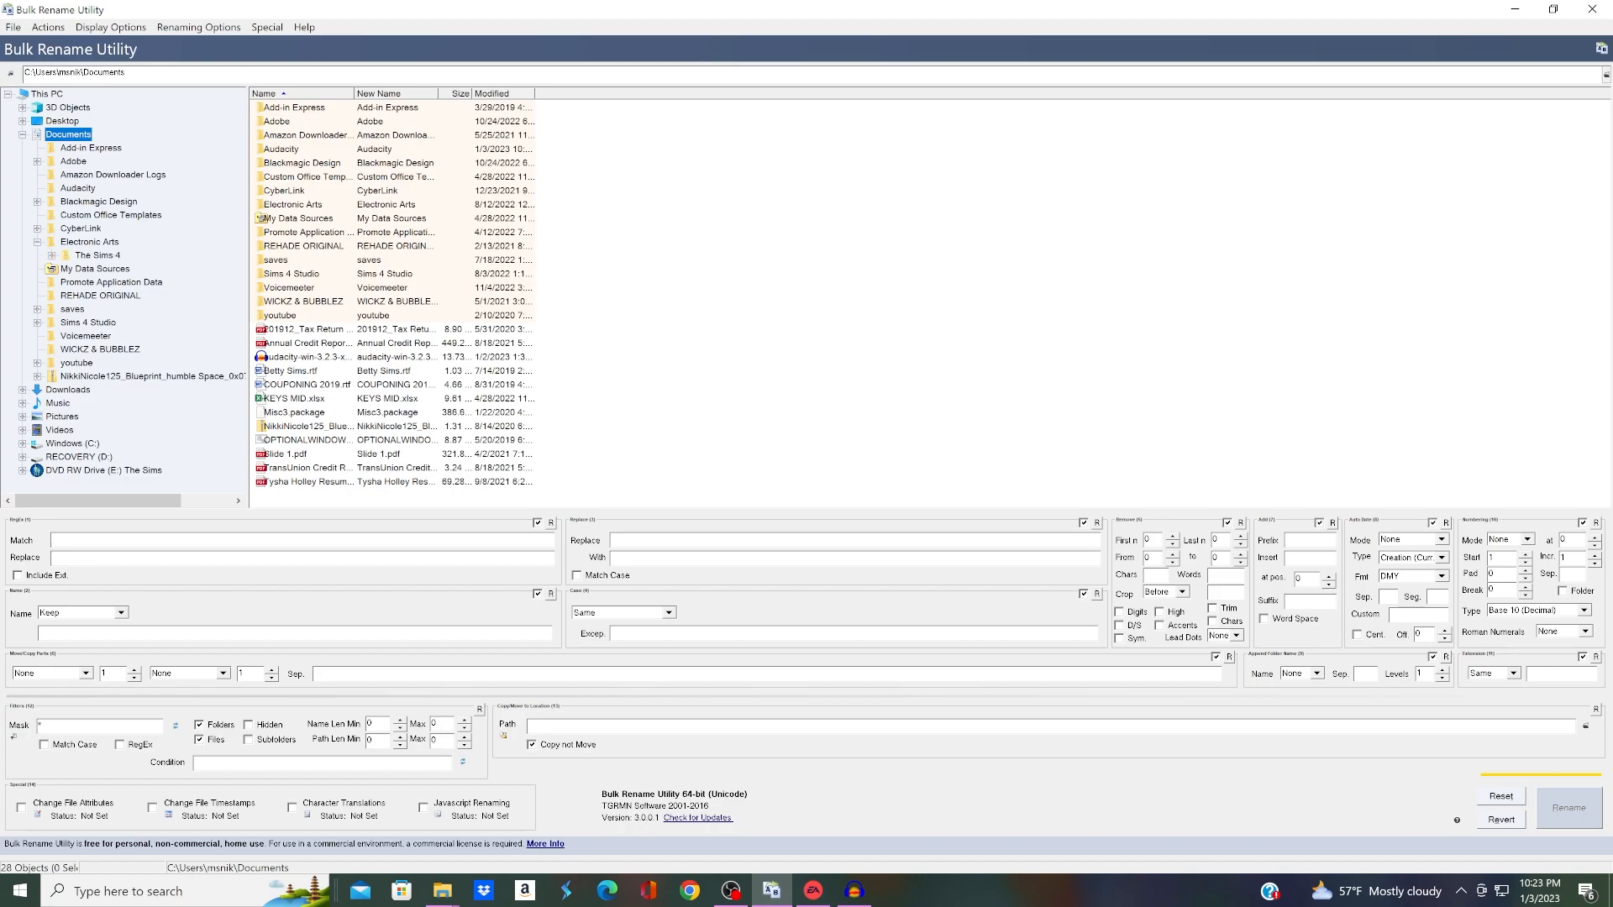
pyautogui.click(52, 256)
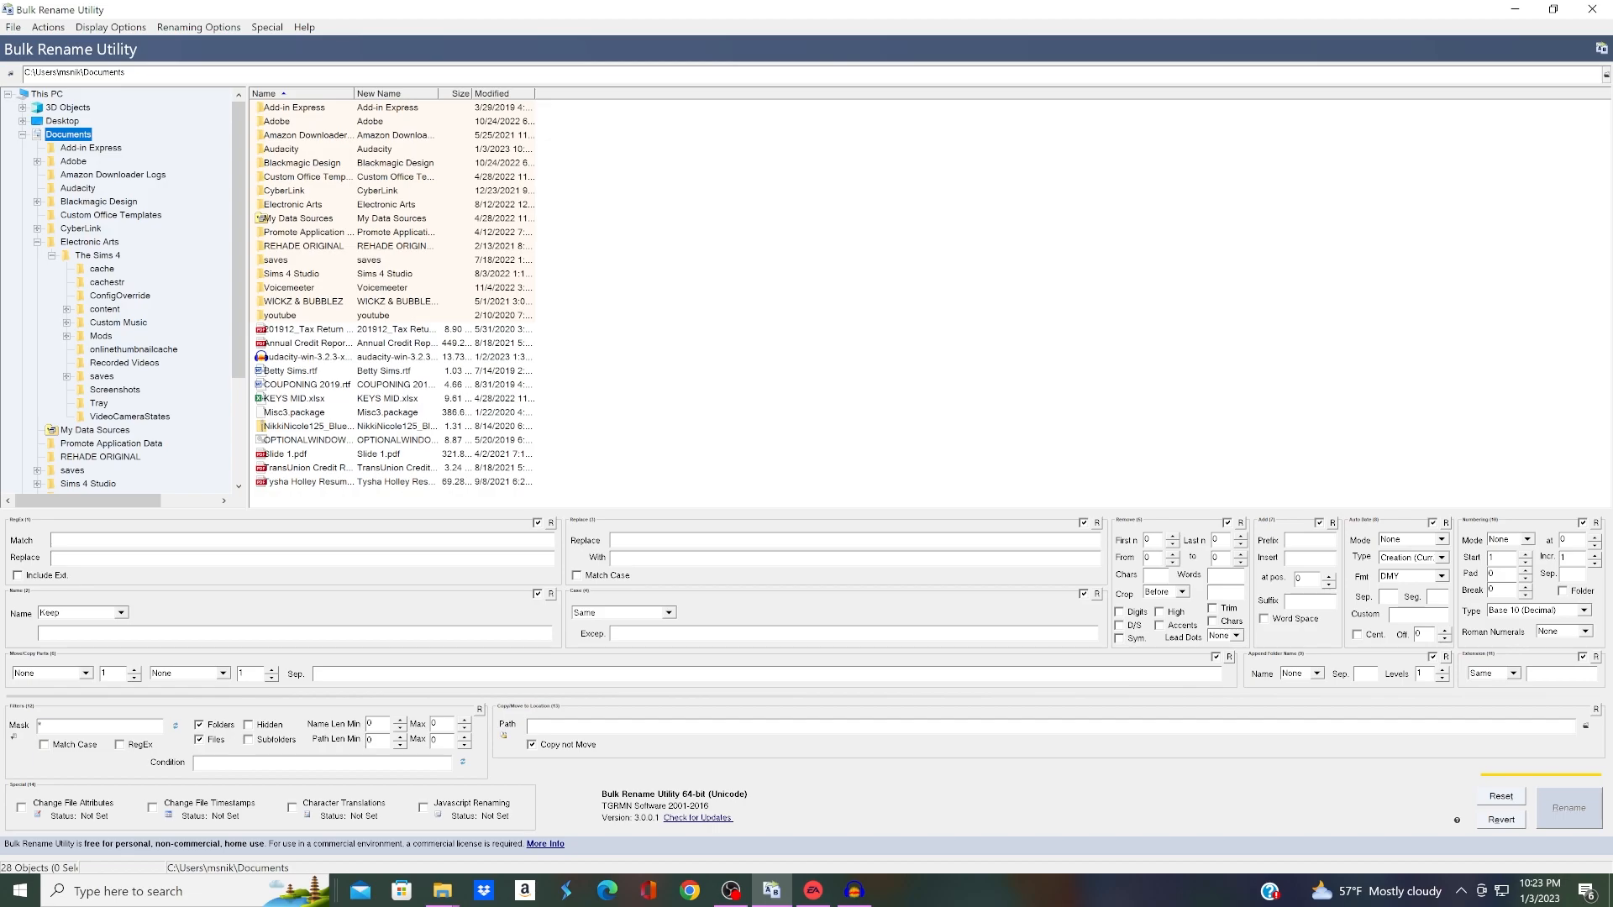
pyautogui.click(66, 337)
pyautogui.scroll(-1, 126, 290)
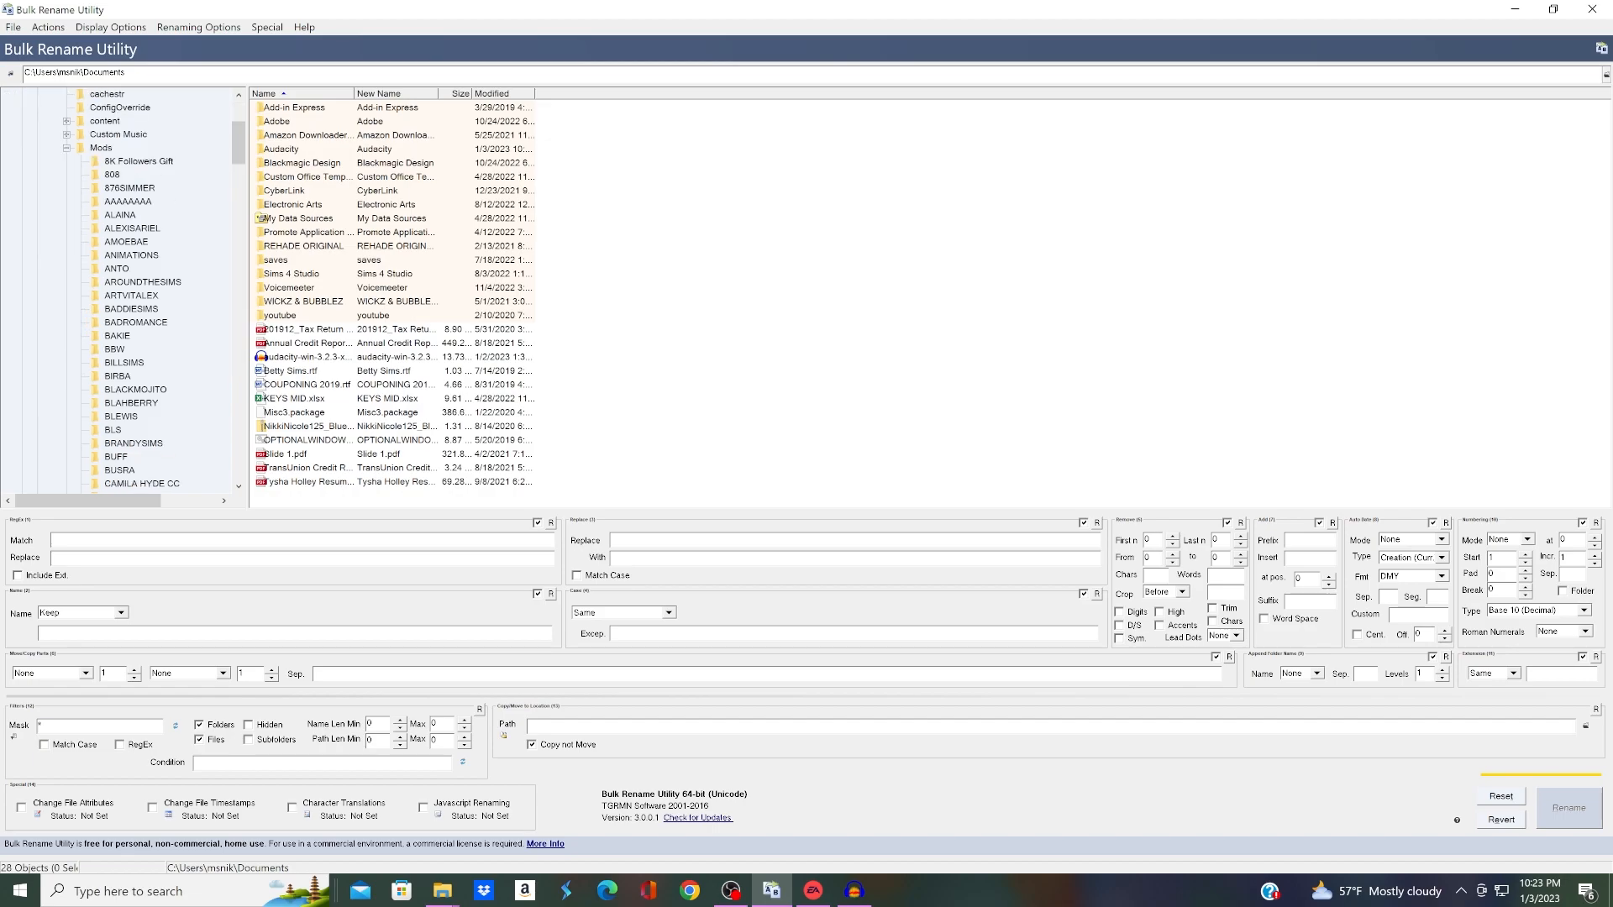
pyautogui.scroll(-2, 126, 290)
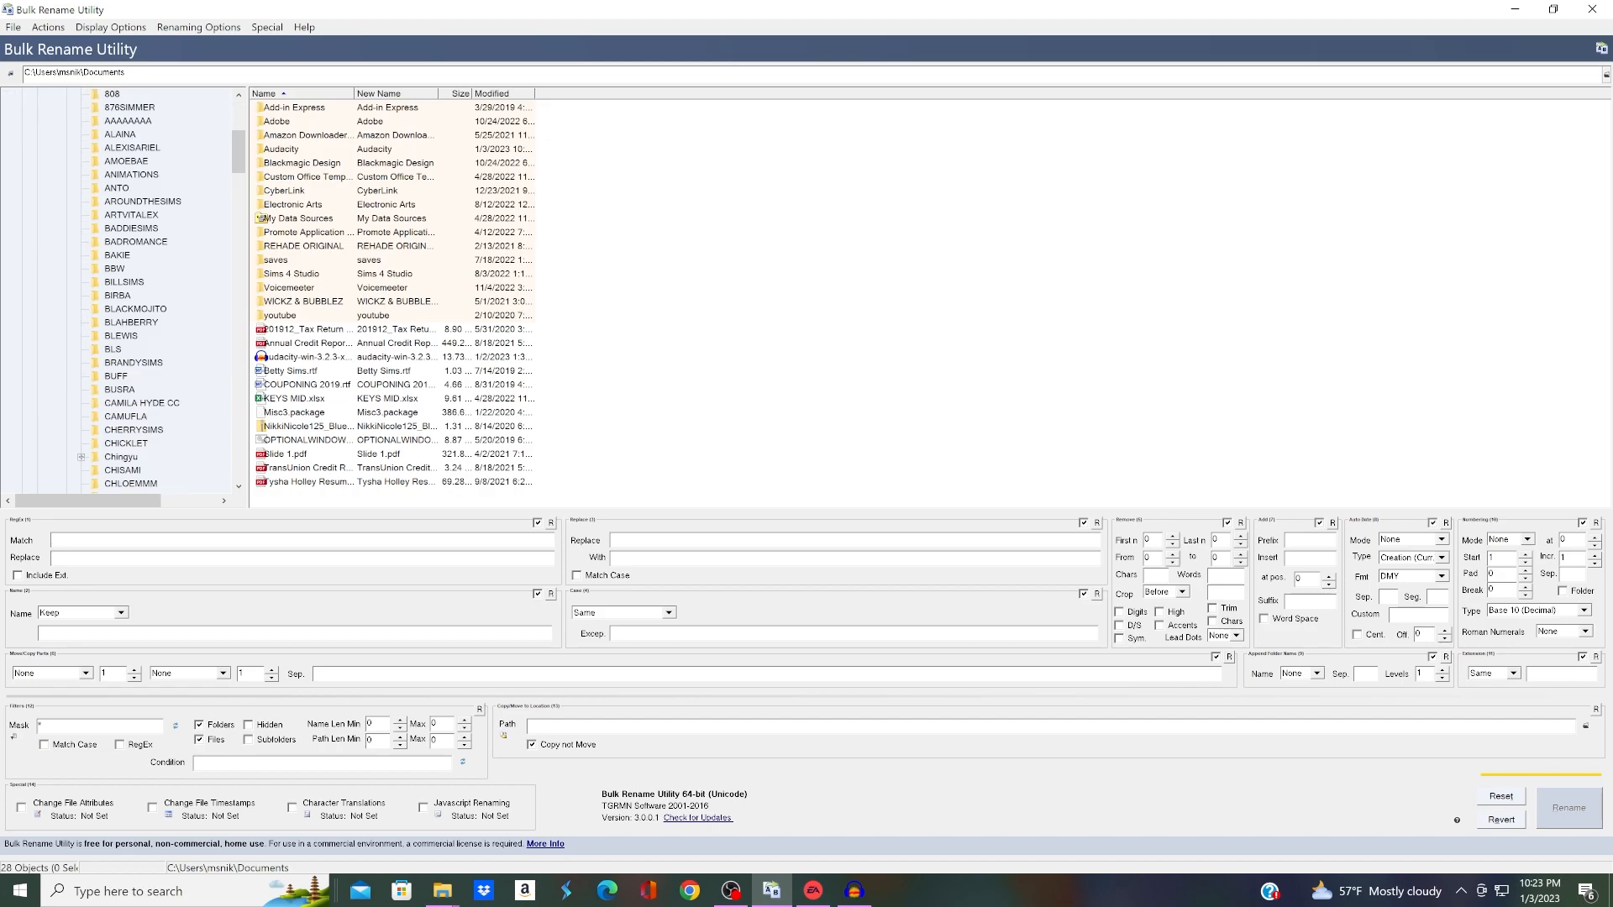
pyautogui.scroll(-3, 126, 289)
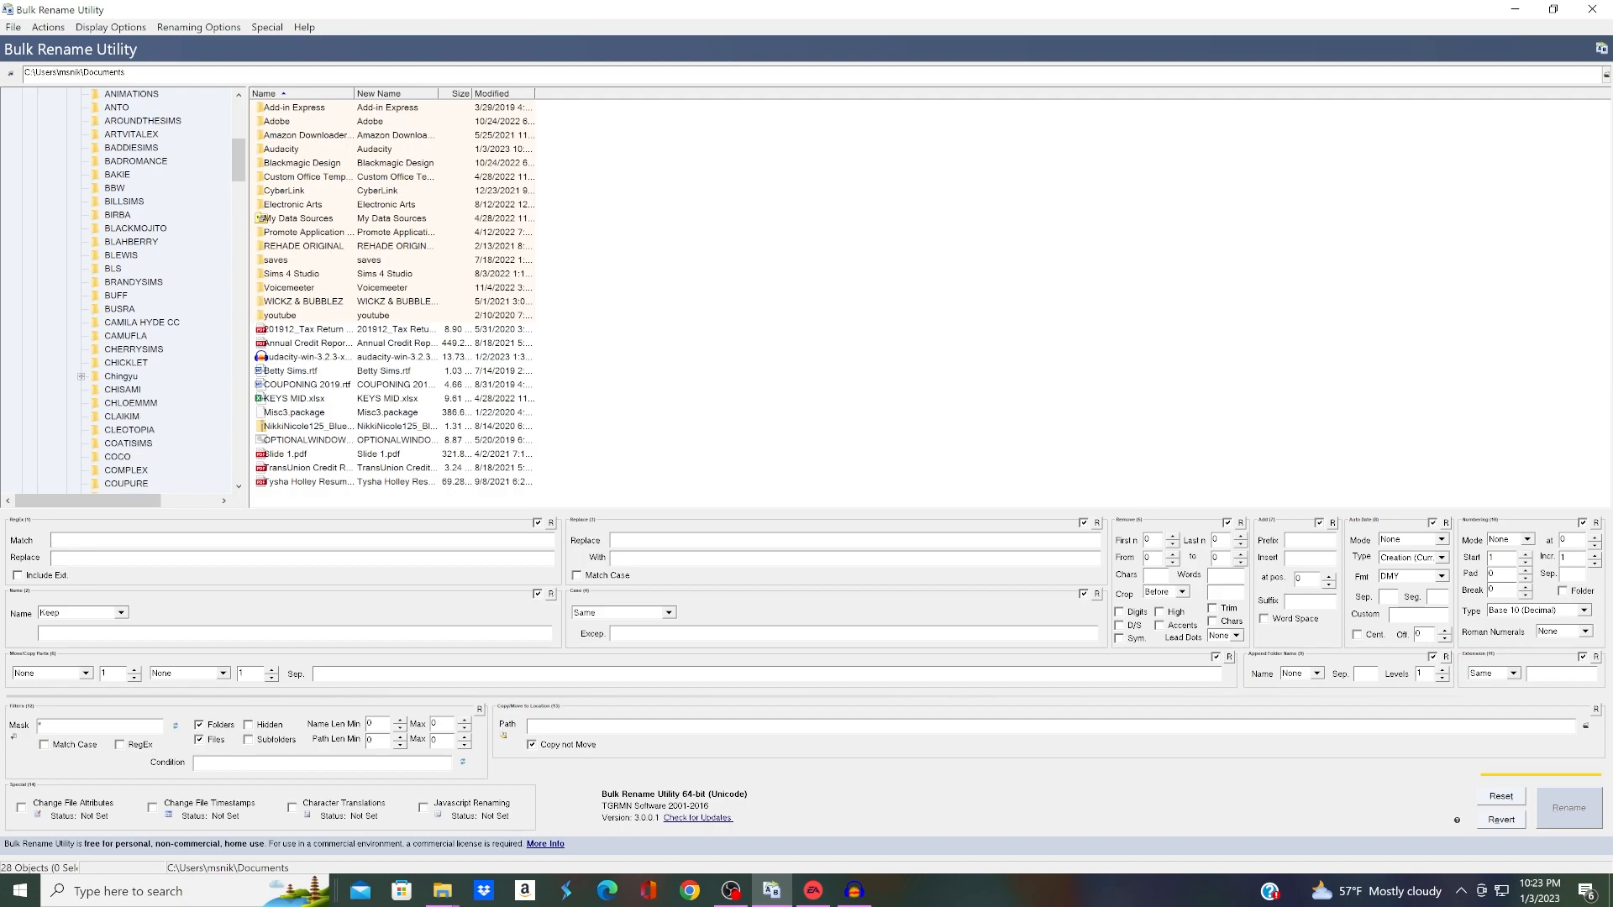
pyautogui.scroll(-7, 126, 290)
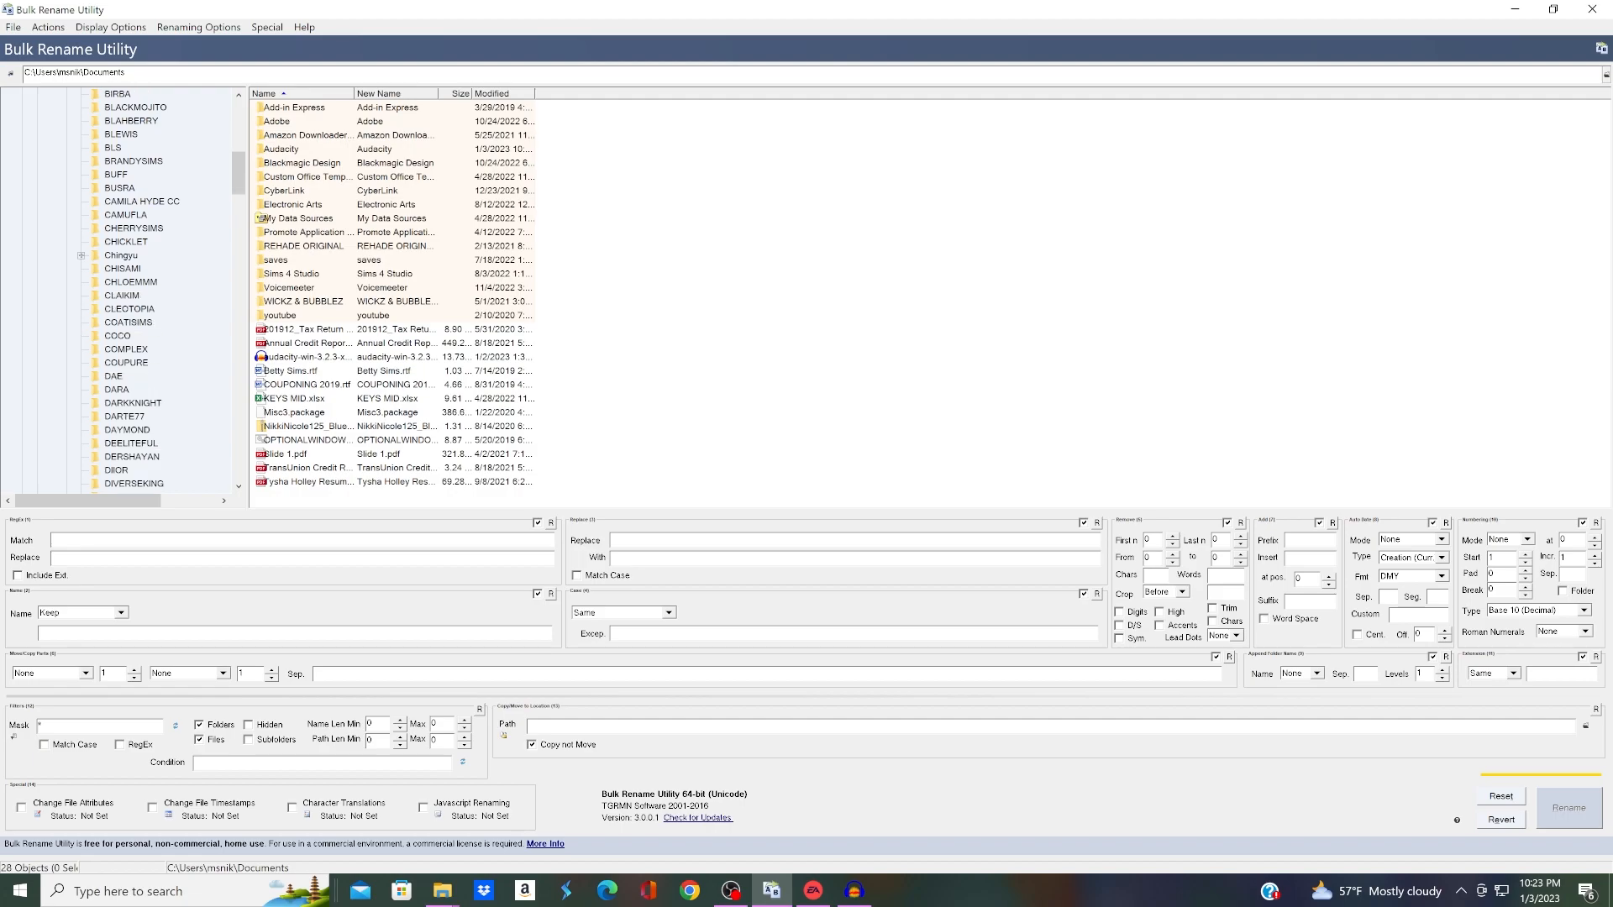
pyautogui.scroll(-7, 126, 289)
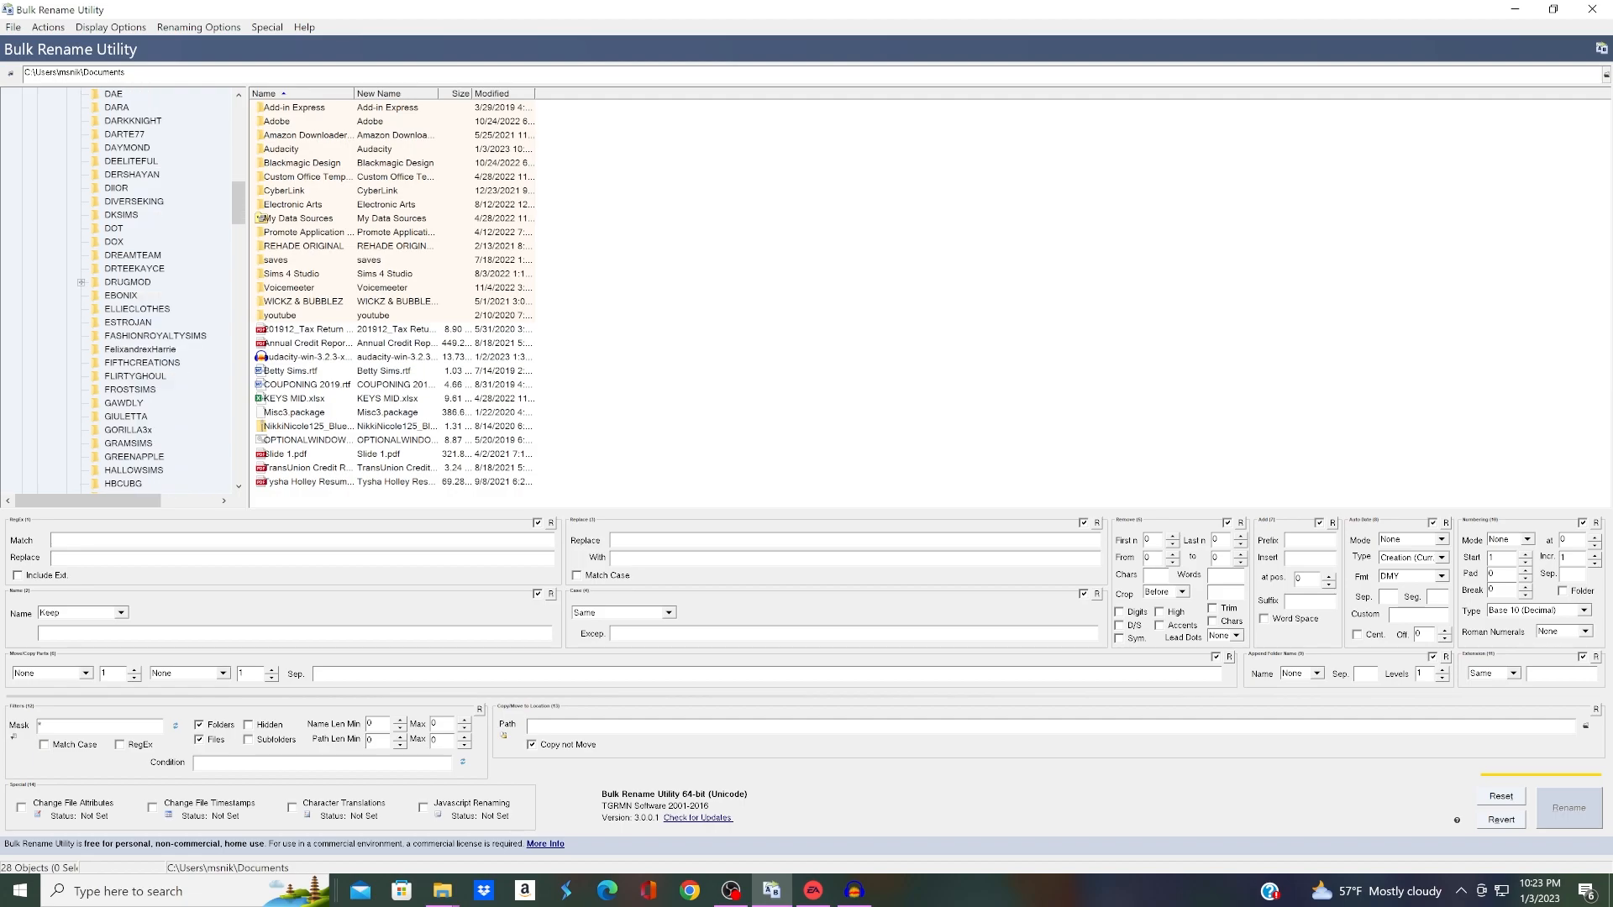
pyautogui.click(116, 417)
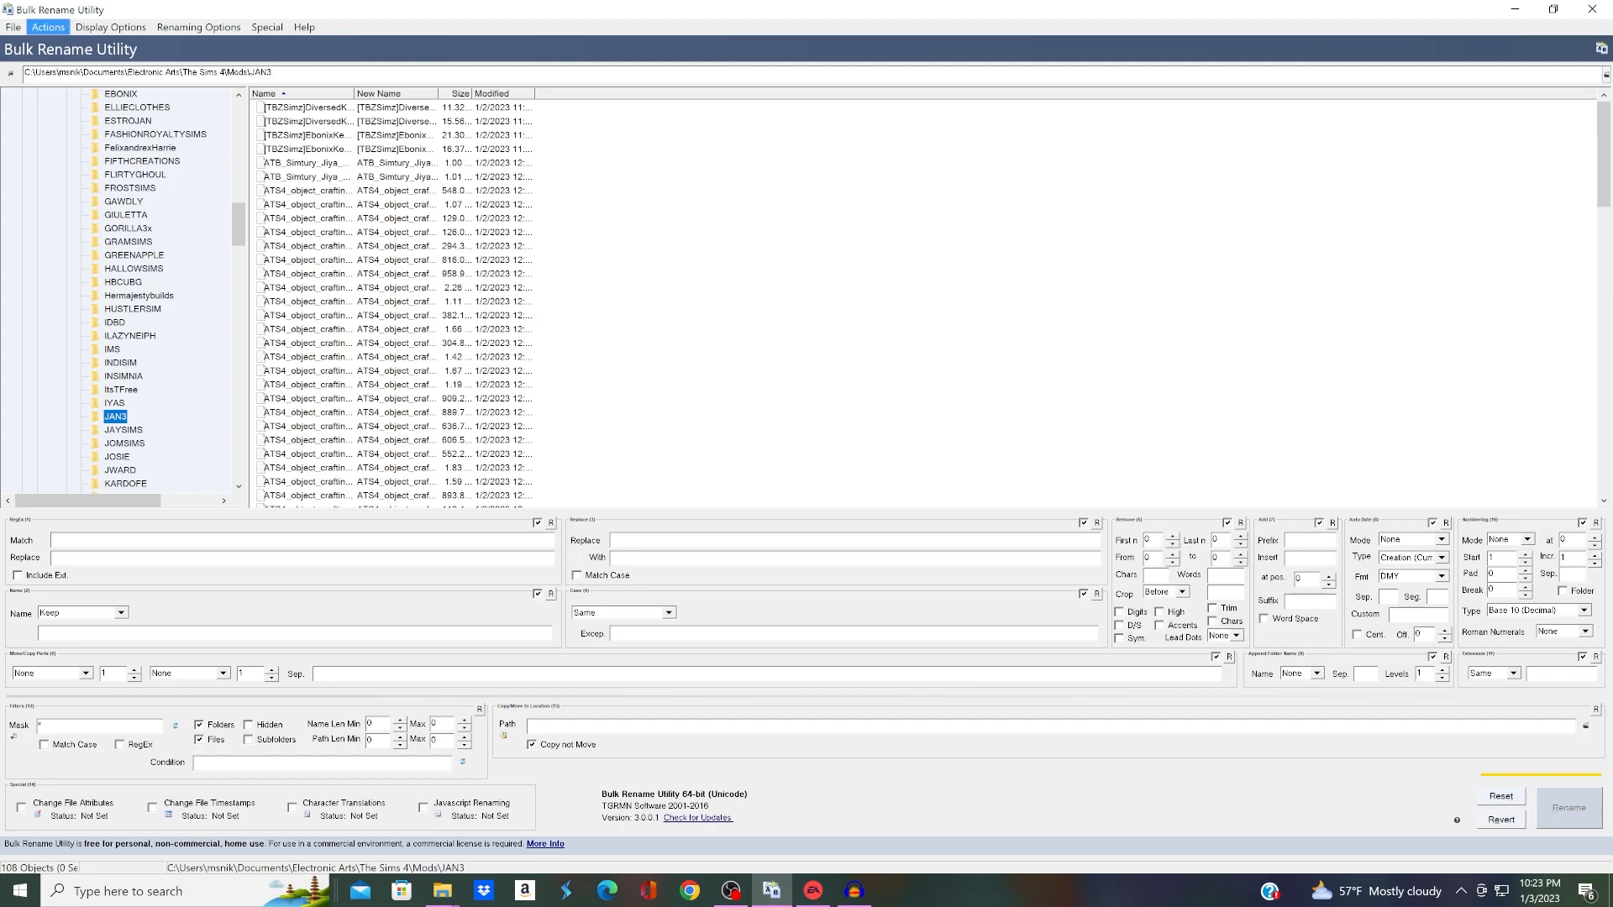
# Step: Select all the files in JAN3 and rename them with the "[" character replaced by nothing
pyautogui.click(48, 26)
pyautogui.click(61, 44)
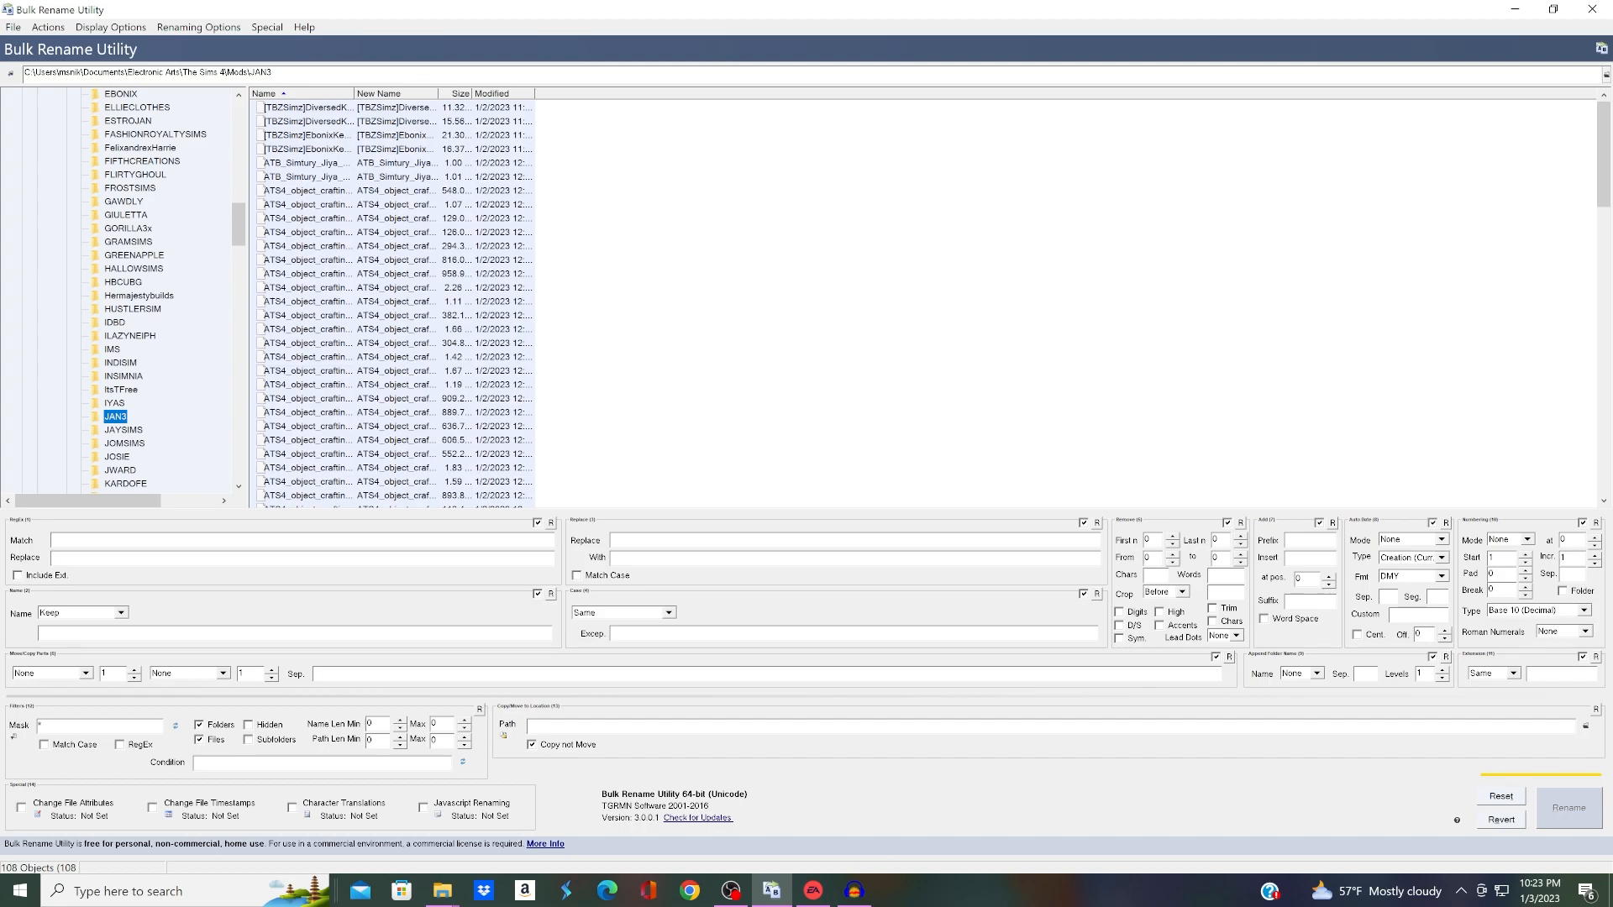
pyautogui.click(617, 540)
pyautogui.write('[')
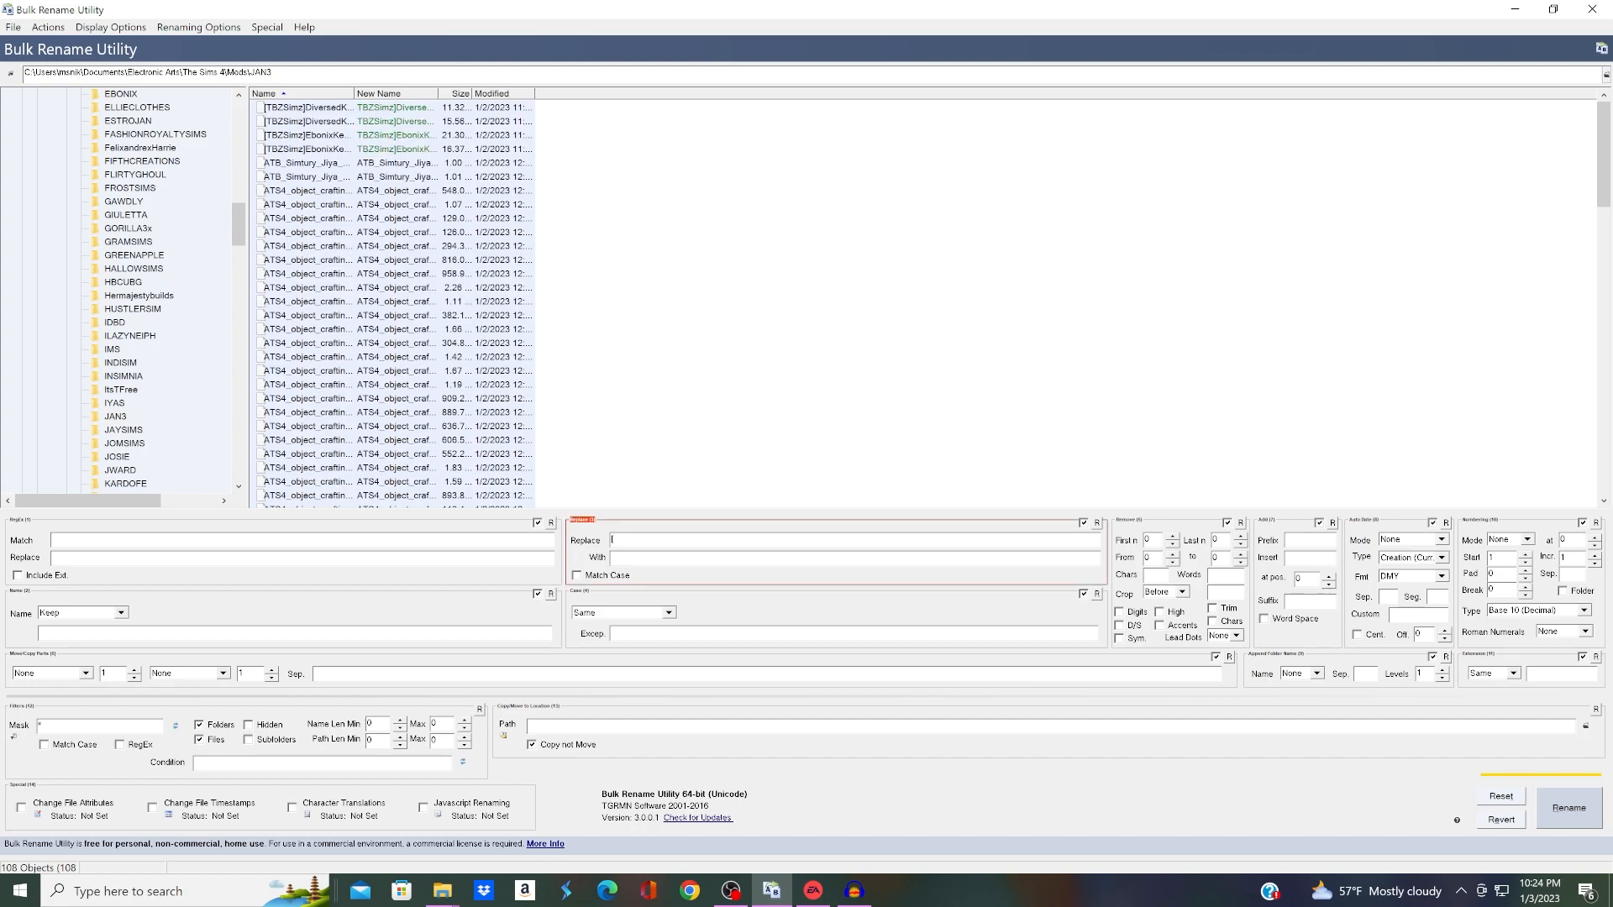
pyautogui.click(1569, 807)
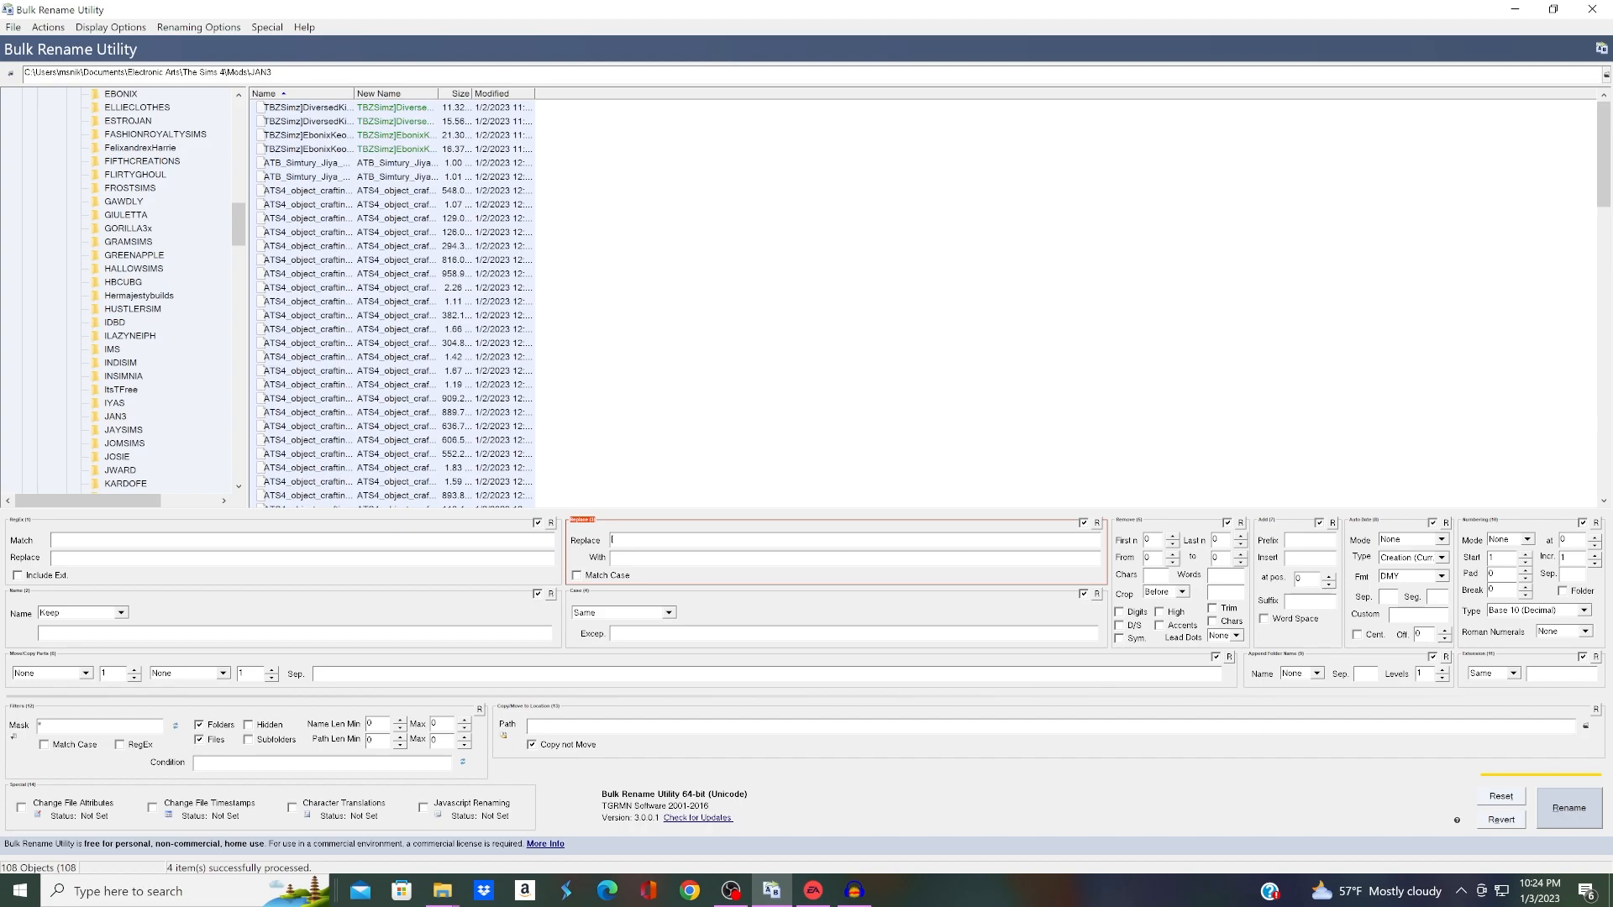
# Step: Rename the selected files again with the "]" character replaced by nothing
pyautogui.press('BackSpace')
pyautogui.write(']')
pyautogui.click(1569, 808)
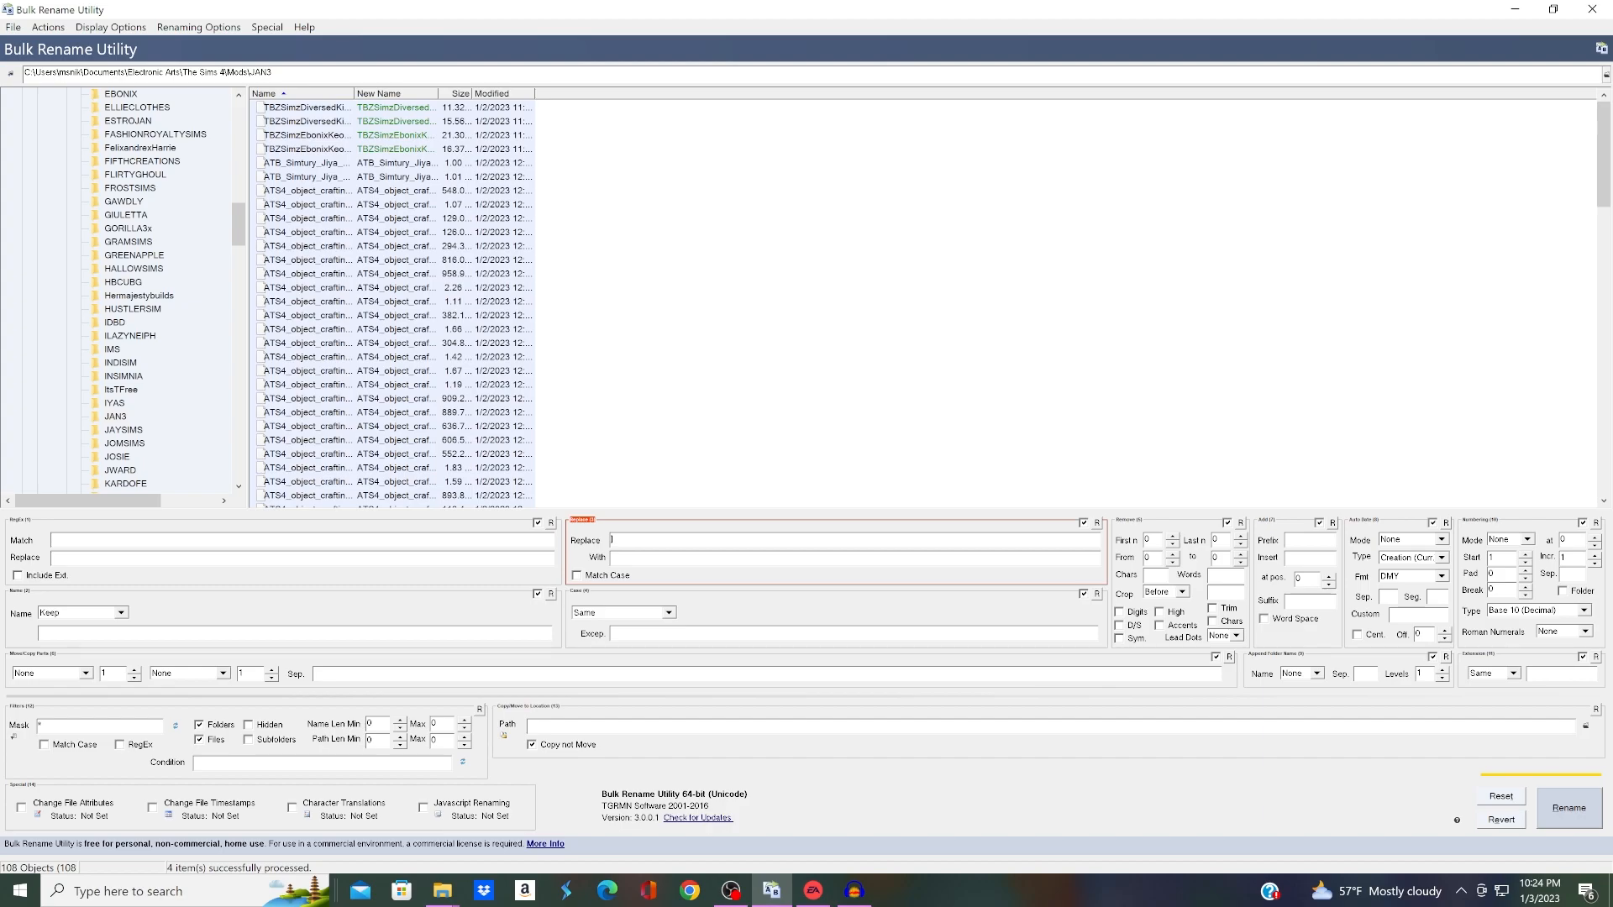
# Step: Rename the selected JAN3 files with the "_" character replaced by nothing
pyautogui.press('BackSpace')
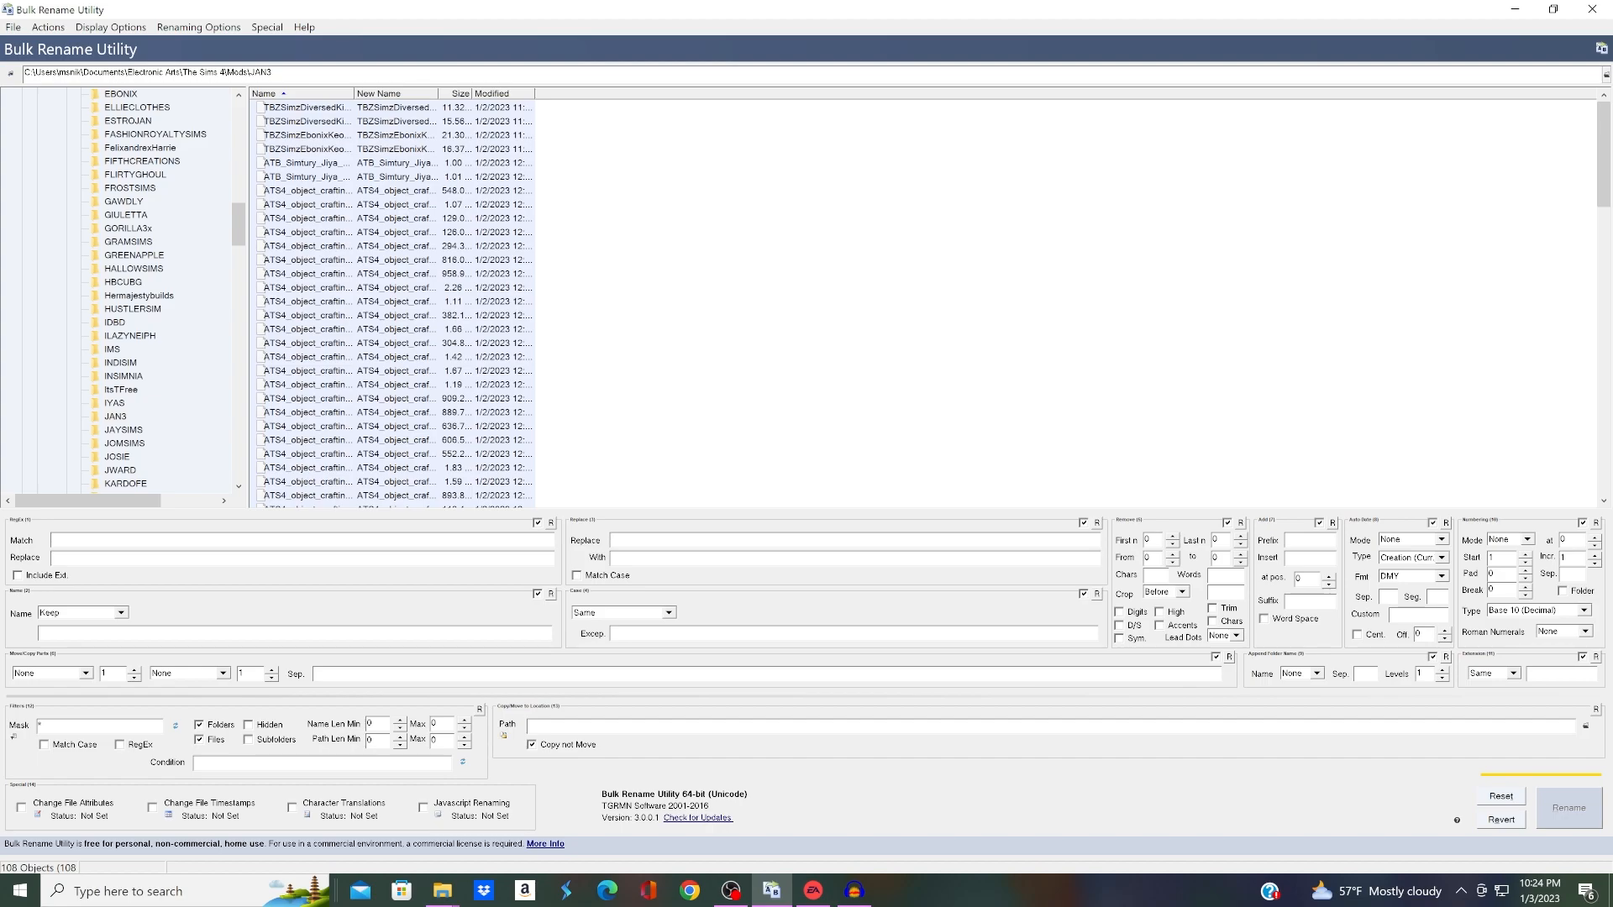
pyautogui.click(615, 541)
pyautogui.write('_')
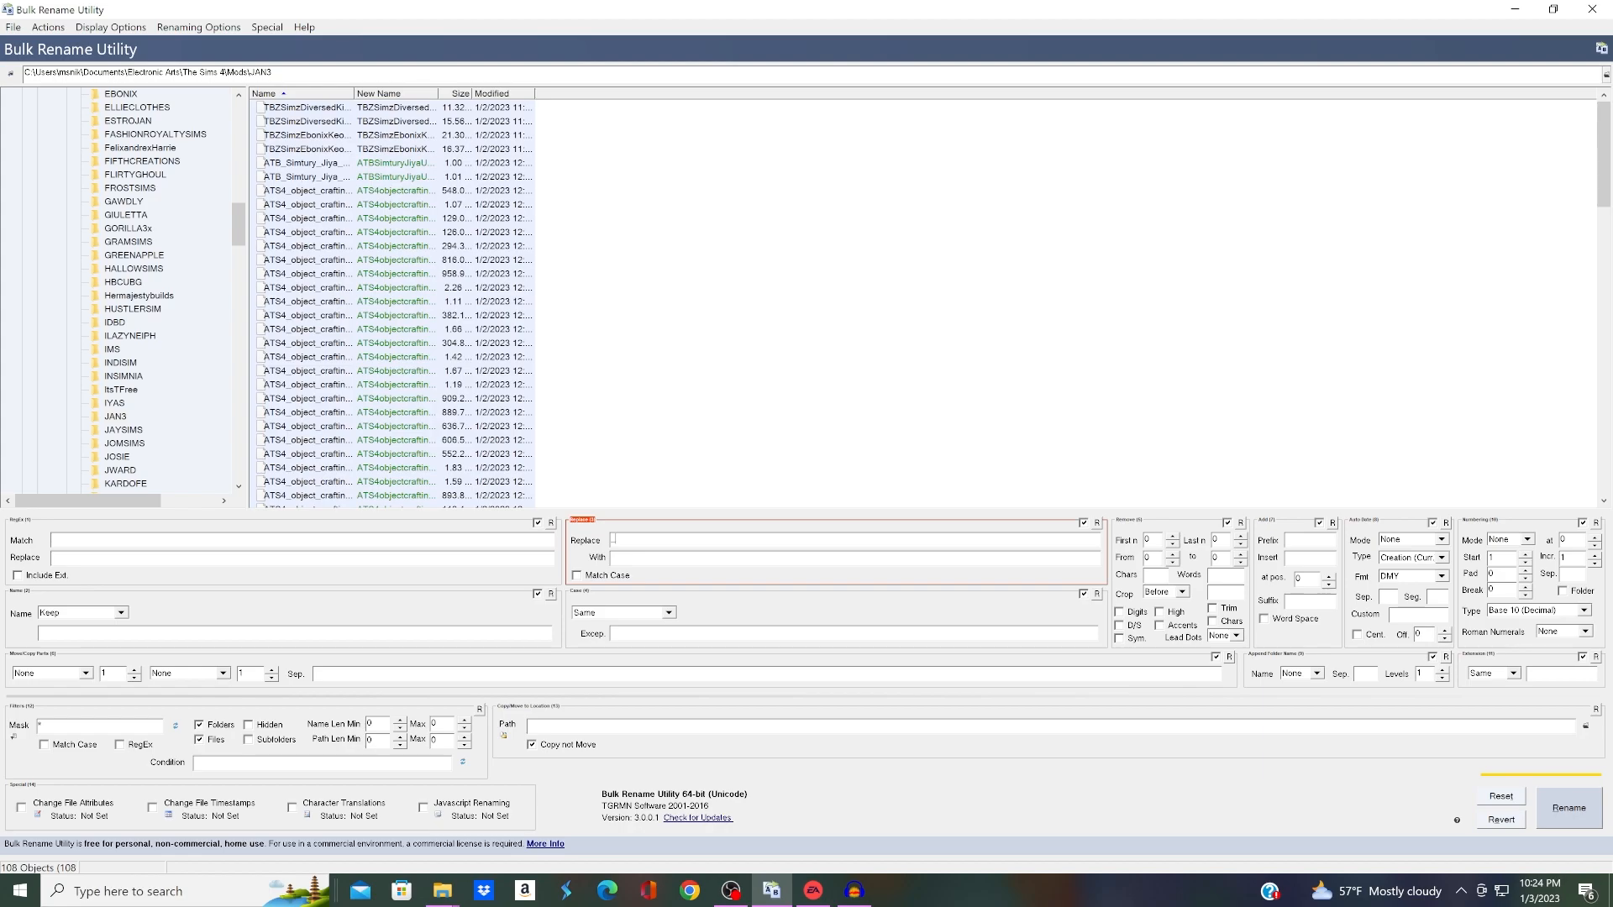
pyautogui.click(1569, 808)
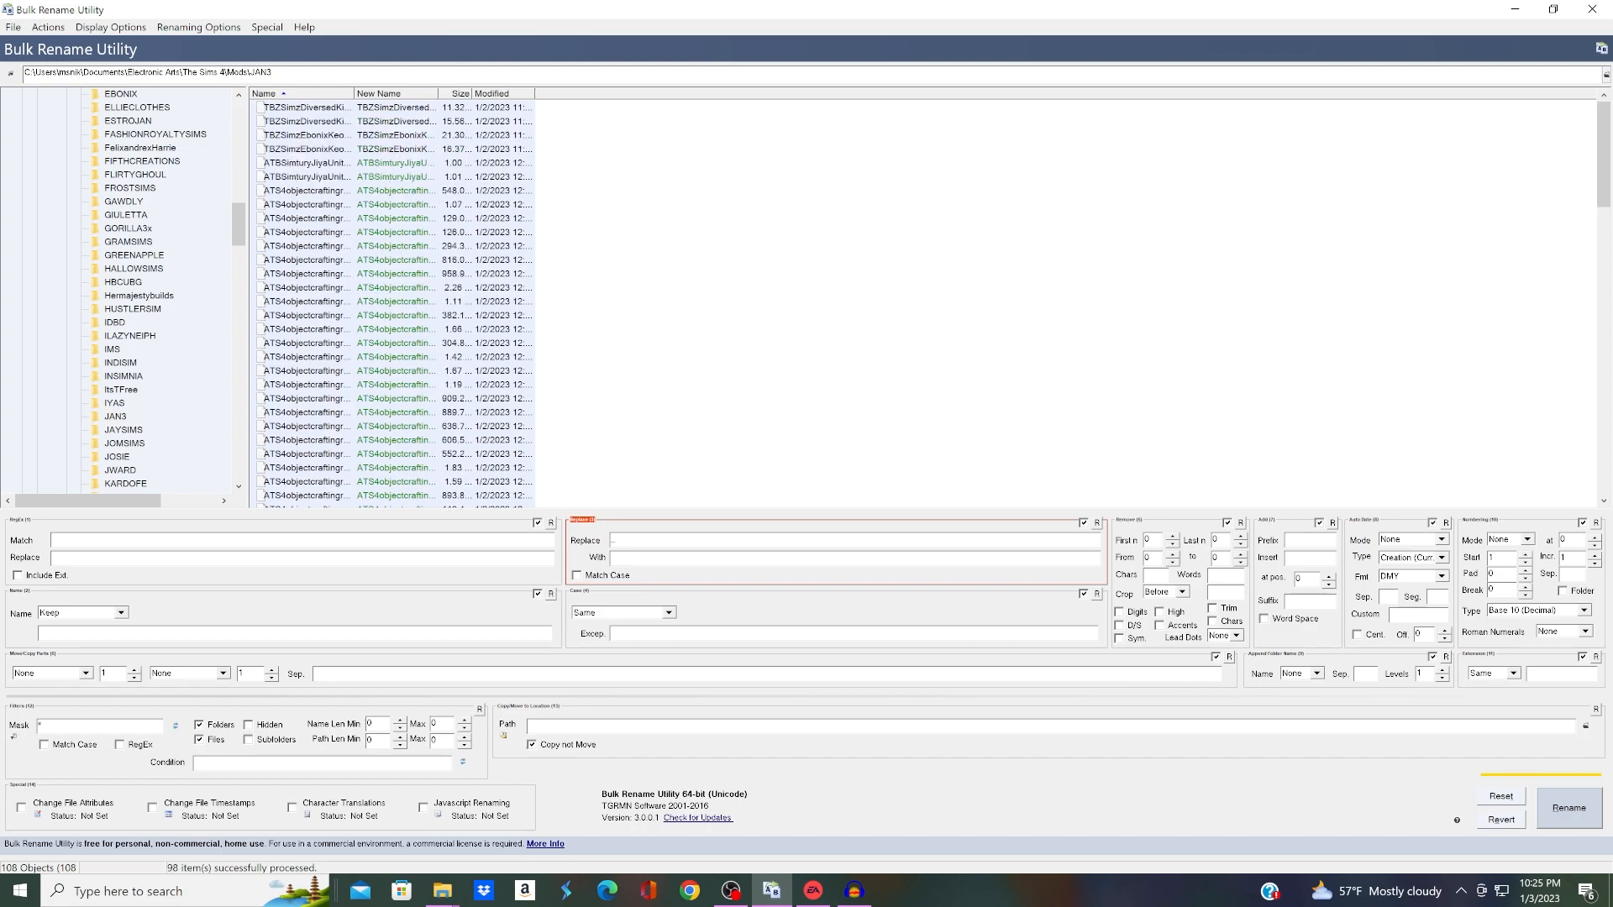
# Step: Rename the selected files again with the "-" character replaced by nothing
pyautogui.scroll(-10, 807, 294)
pyautogui.scroll(-7, 806, 294)
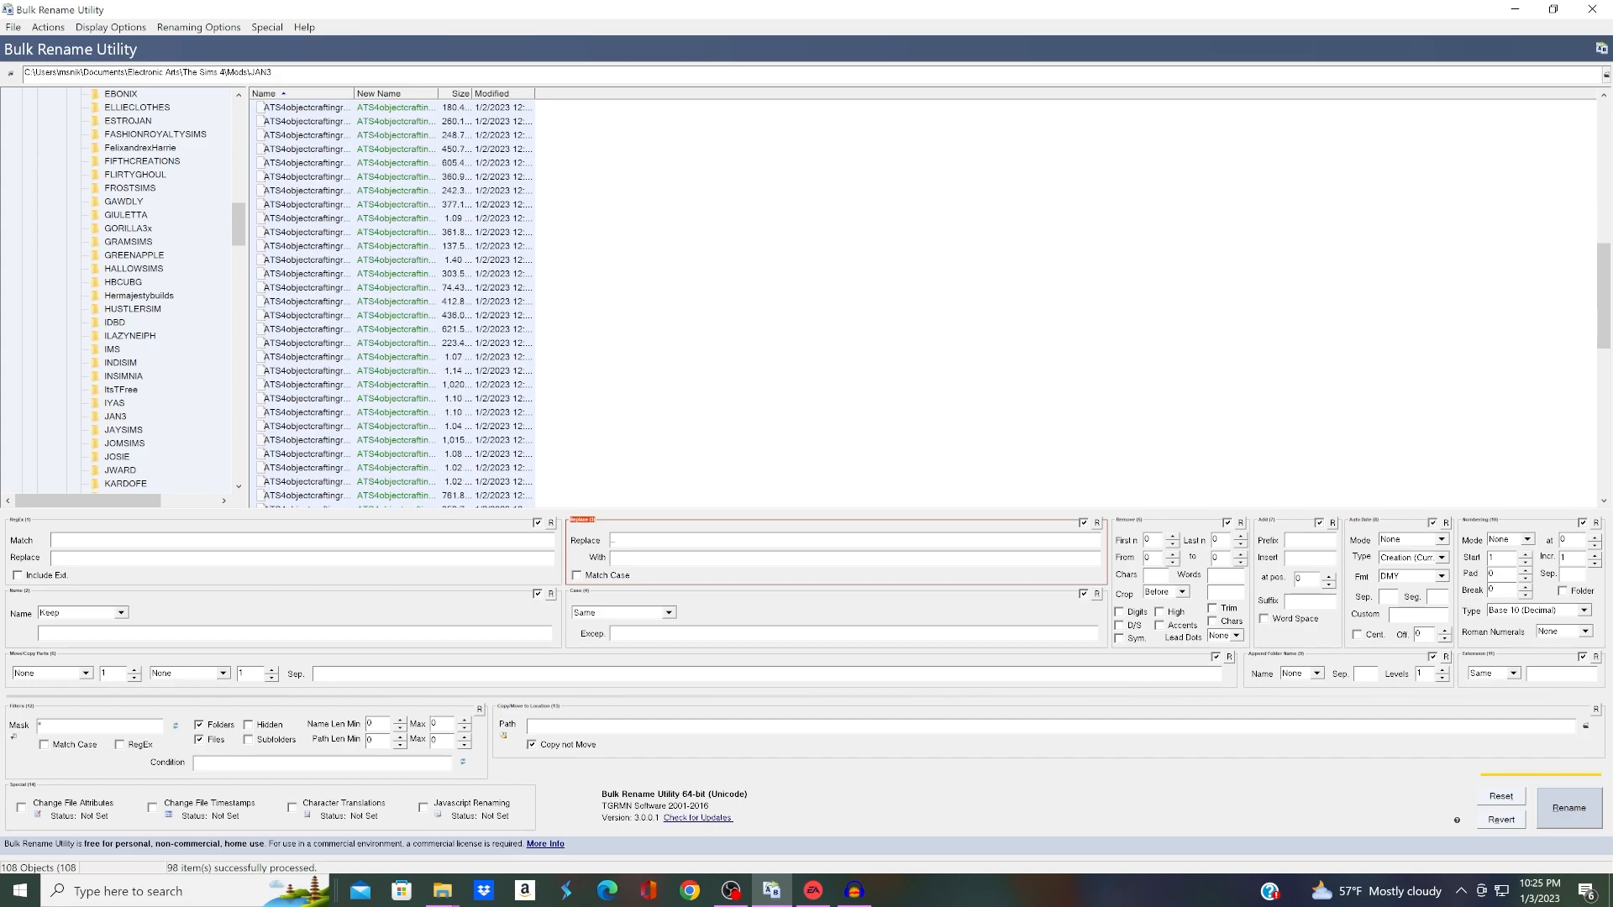
pyautogui.scroll(-7, 807, 294)
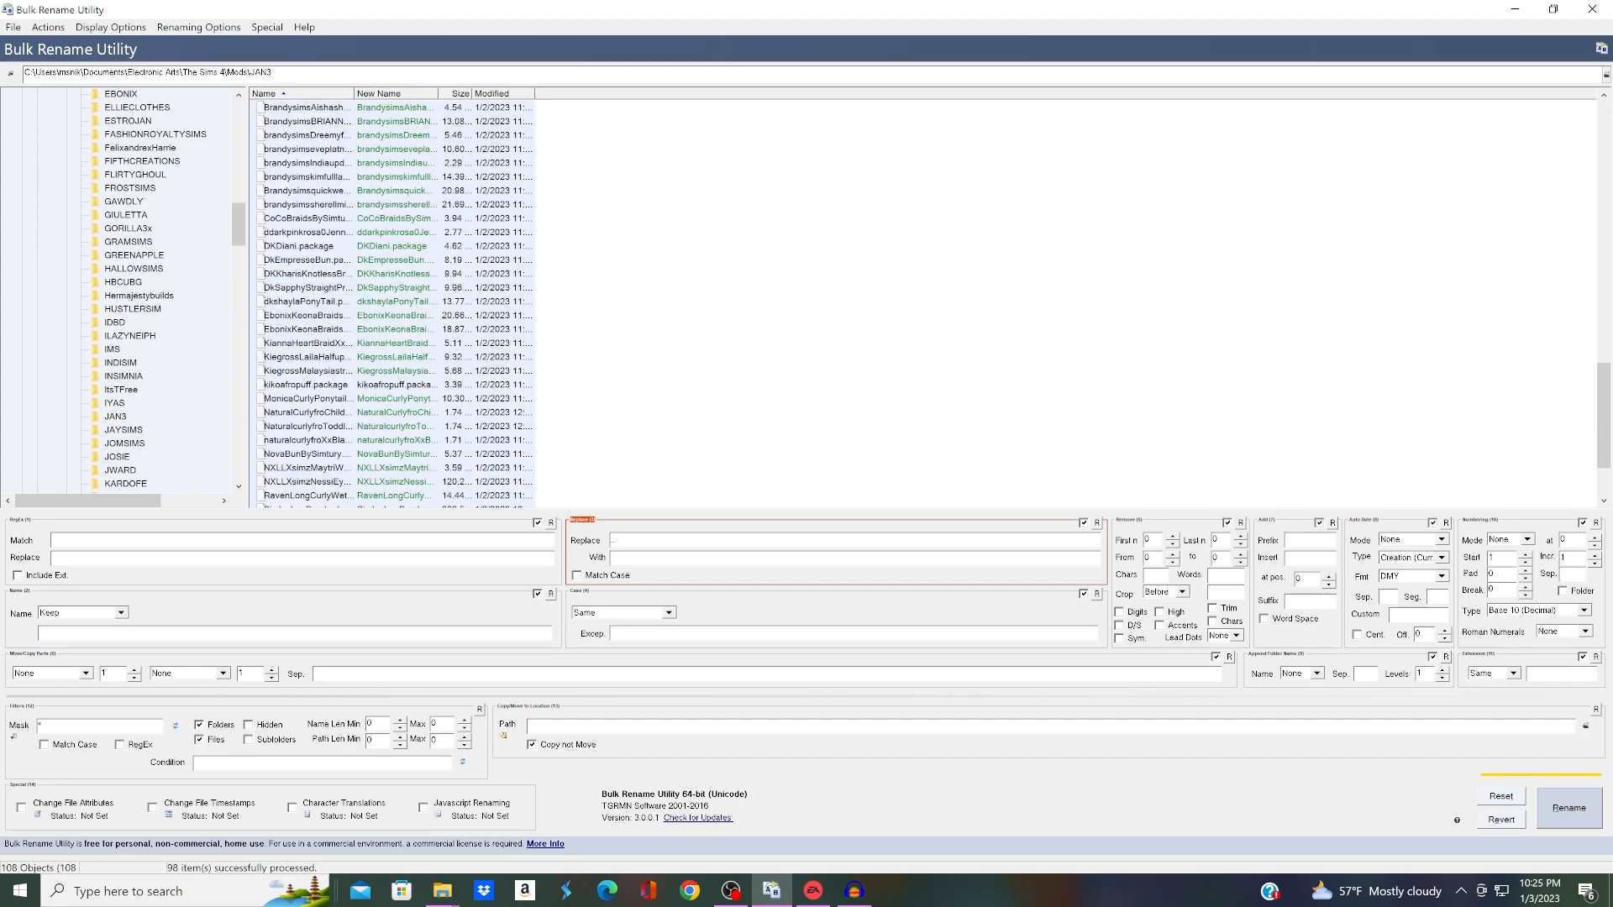
pyautogui.doubleClick(614, 540)
pyautogui.write('-')
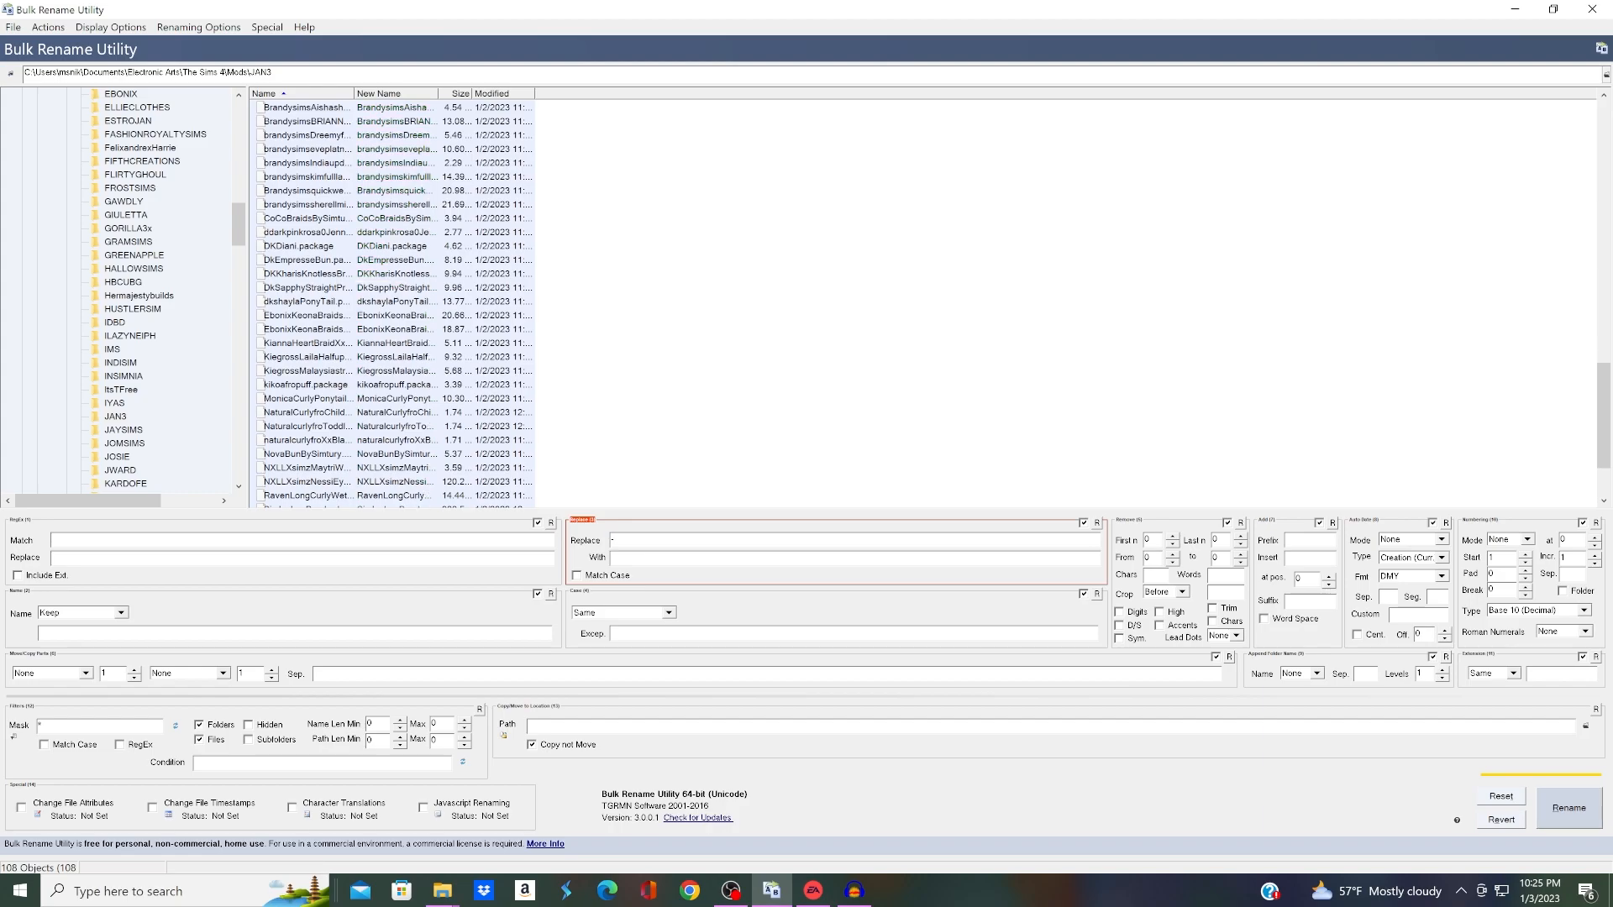
pyautogui.click(1569, 807)
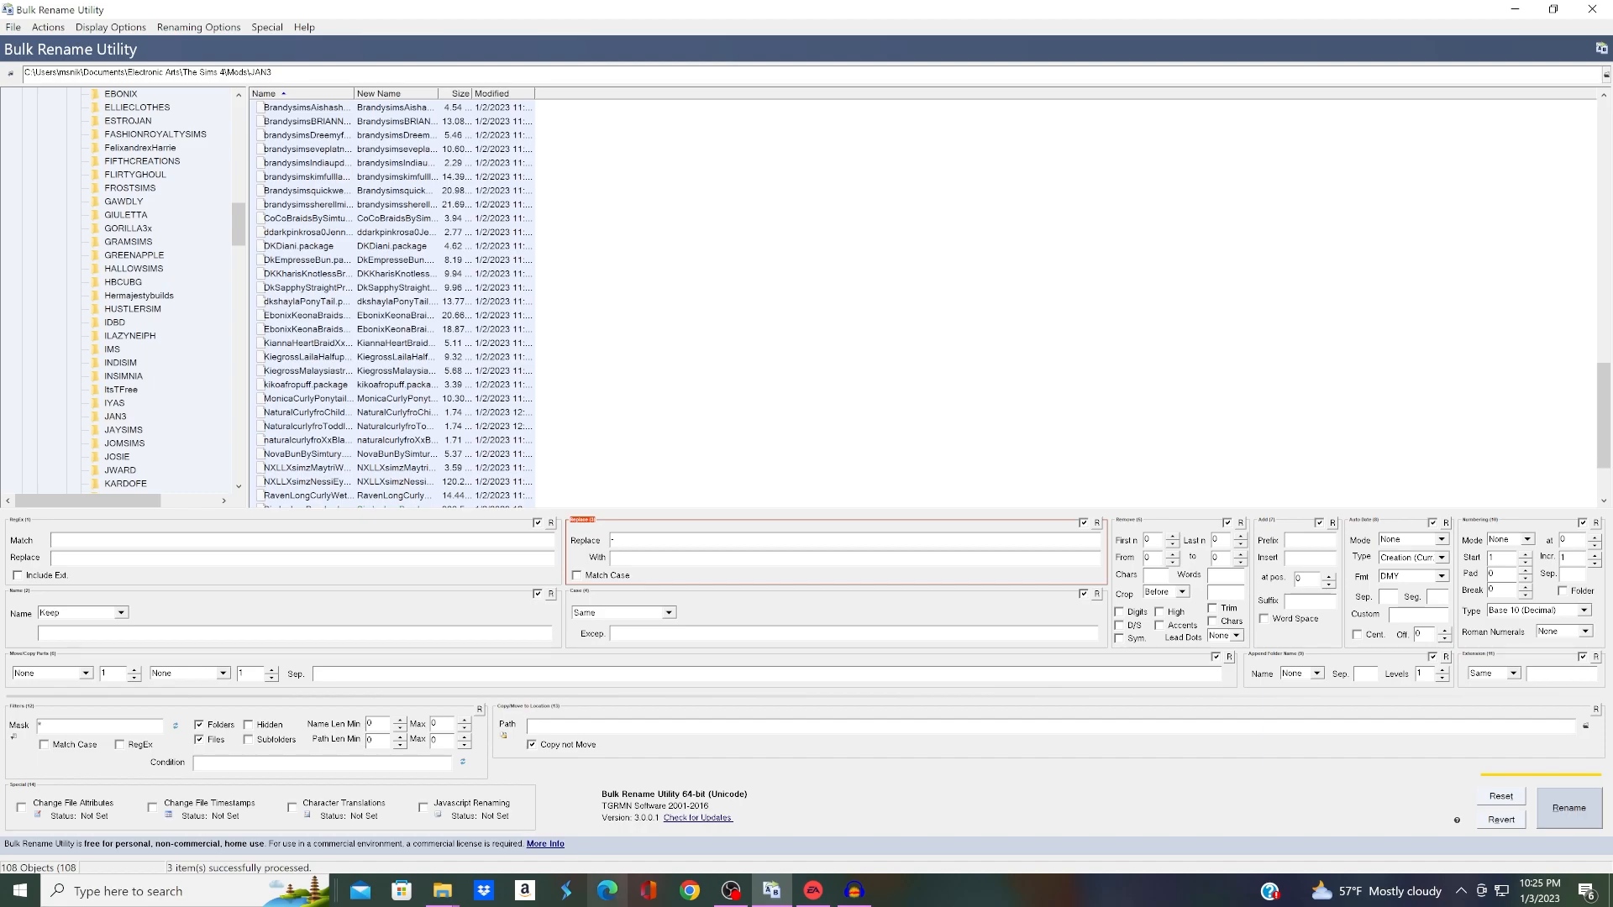
# Step: Switch to the JAN3 folder in File Explorer and check the file names for remaining special characters
pyautogui.moveTo(443, 892)
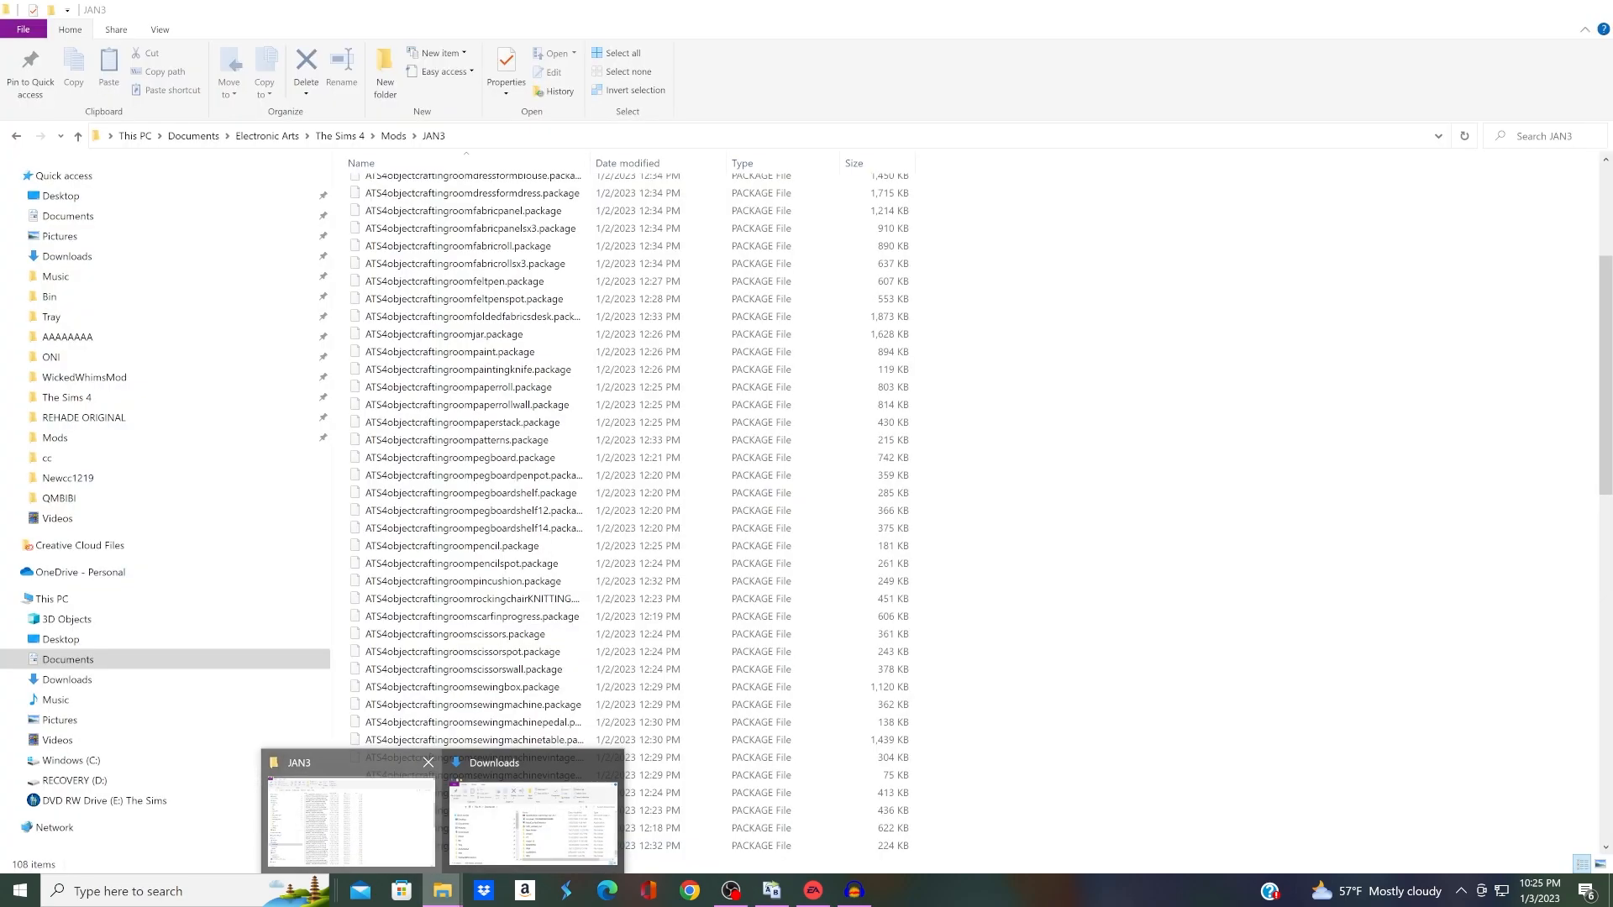
pyautogui.click(351, 819)
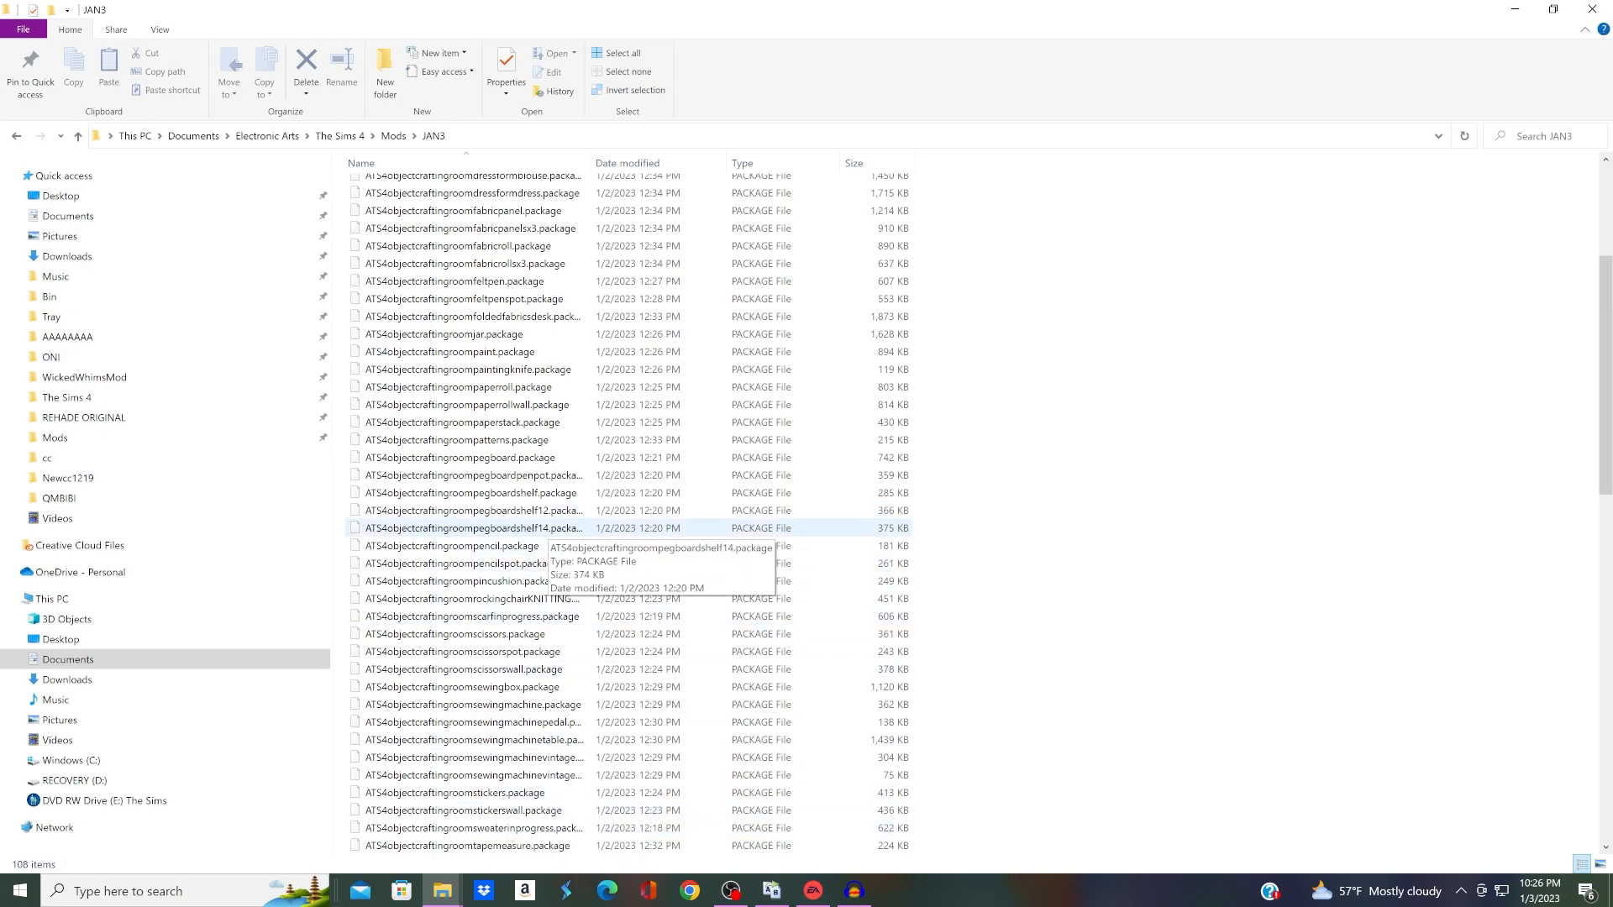
pyautogui.scroll(5, 470, 705)
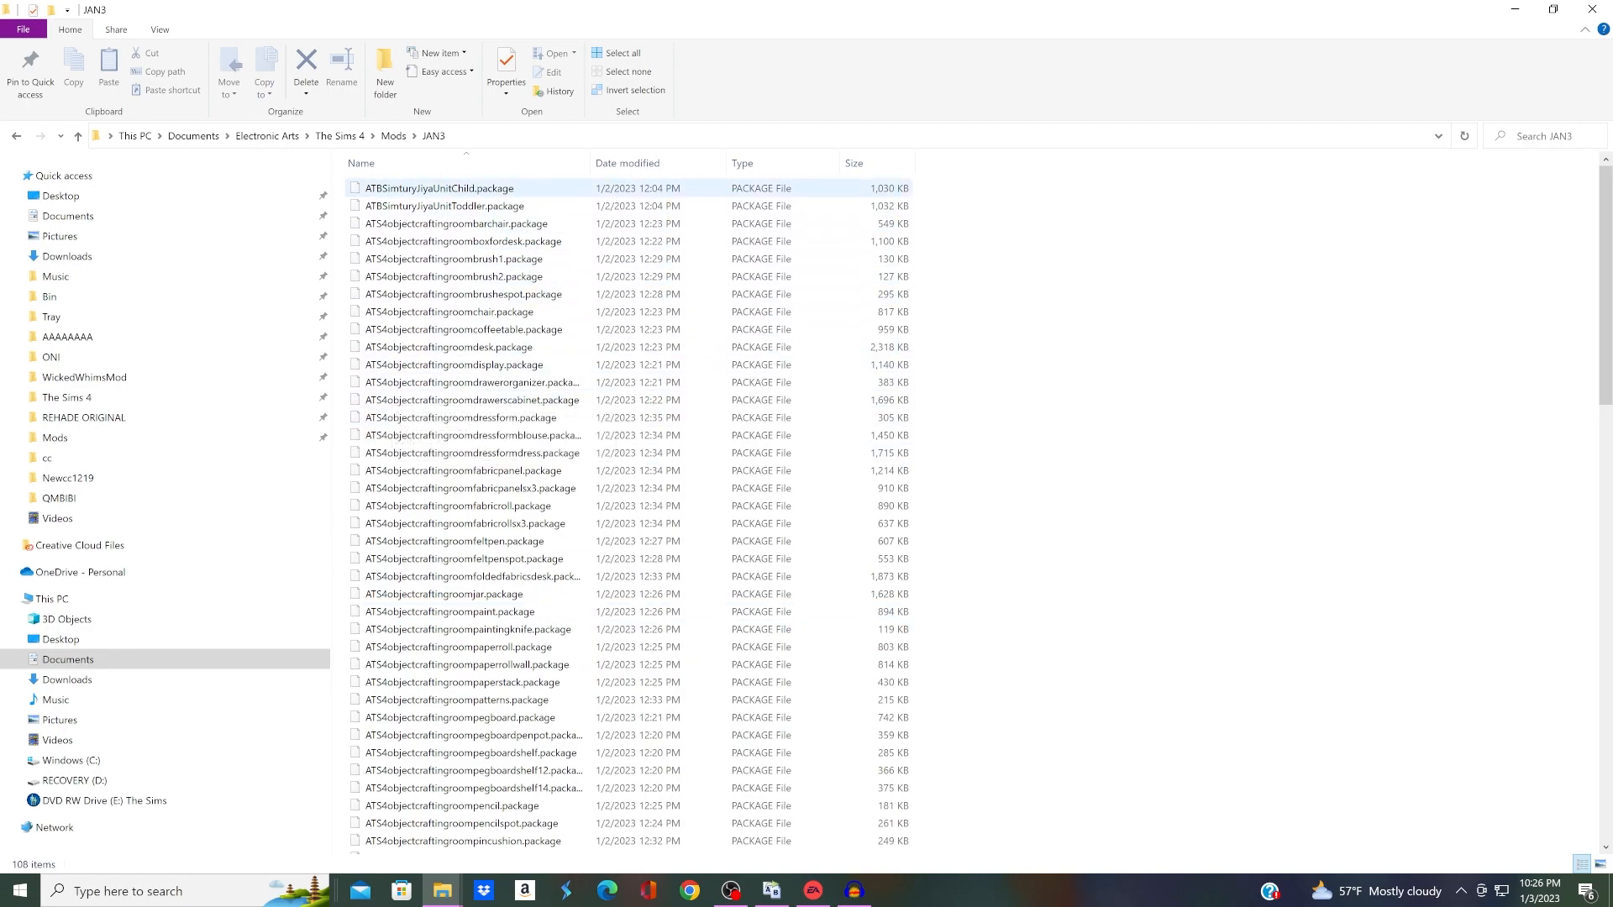
pyautogui.scroll(-8, 471, 538)
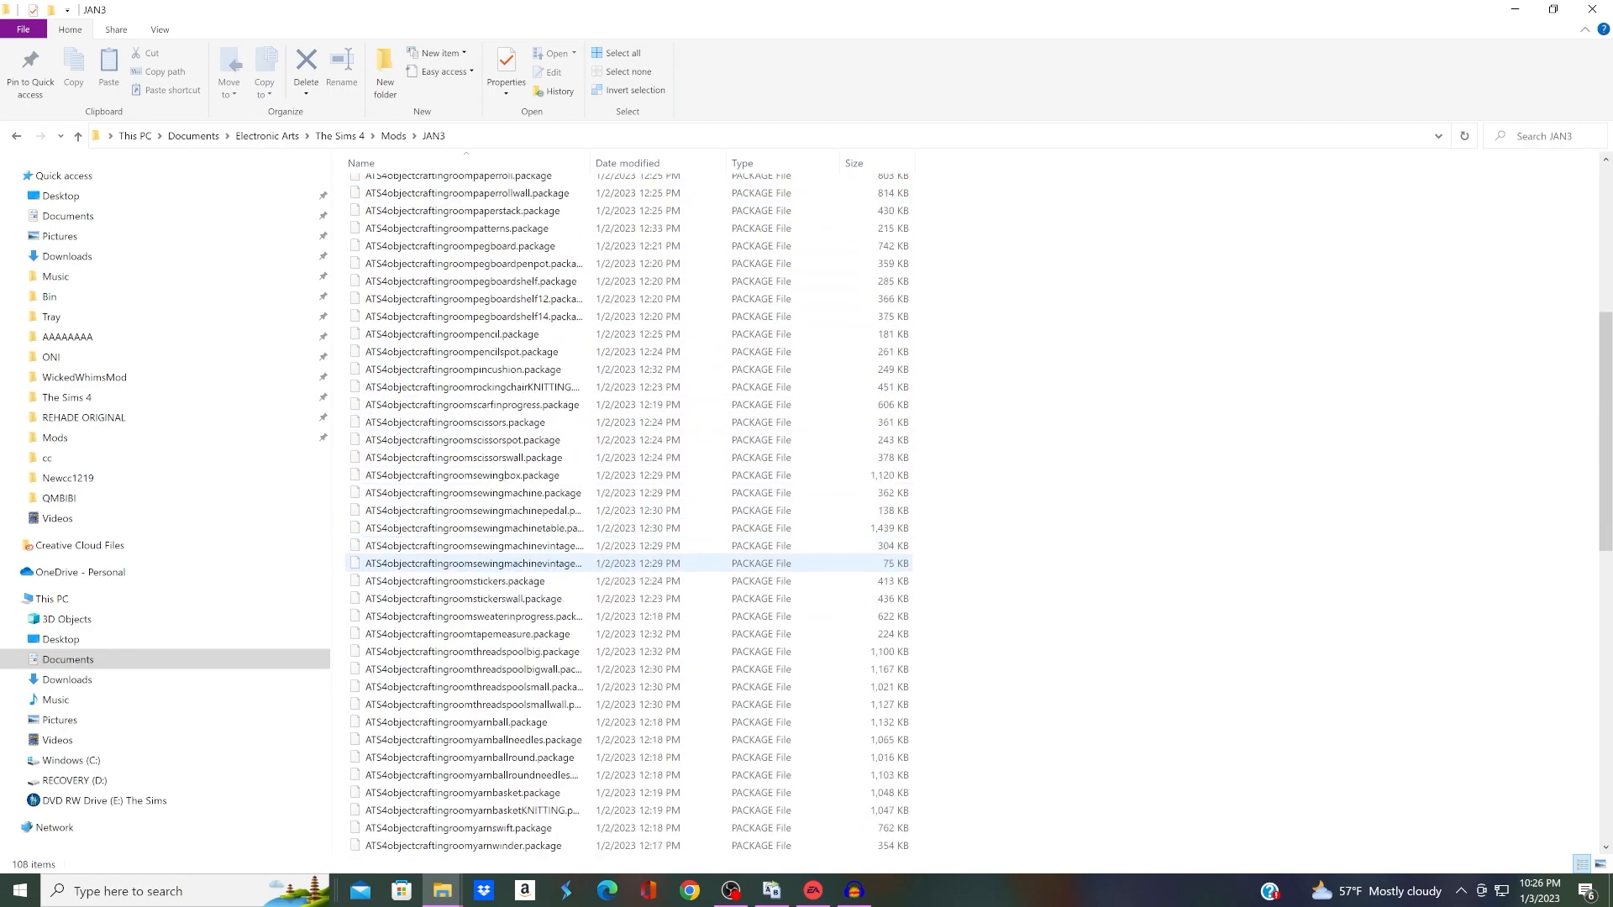
pyautogui.scroll(-9, 471, 545)
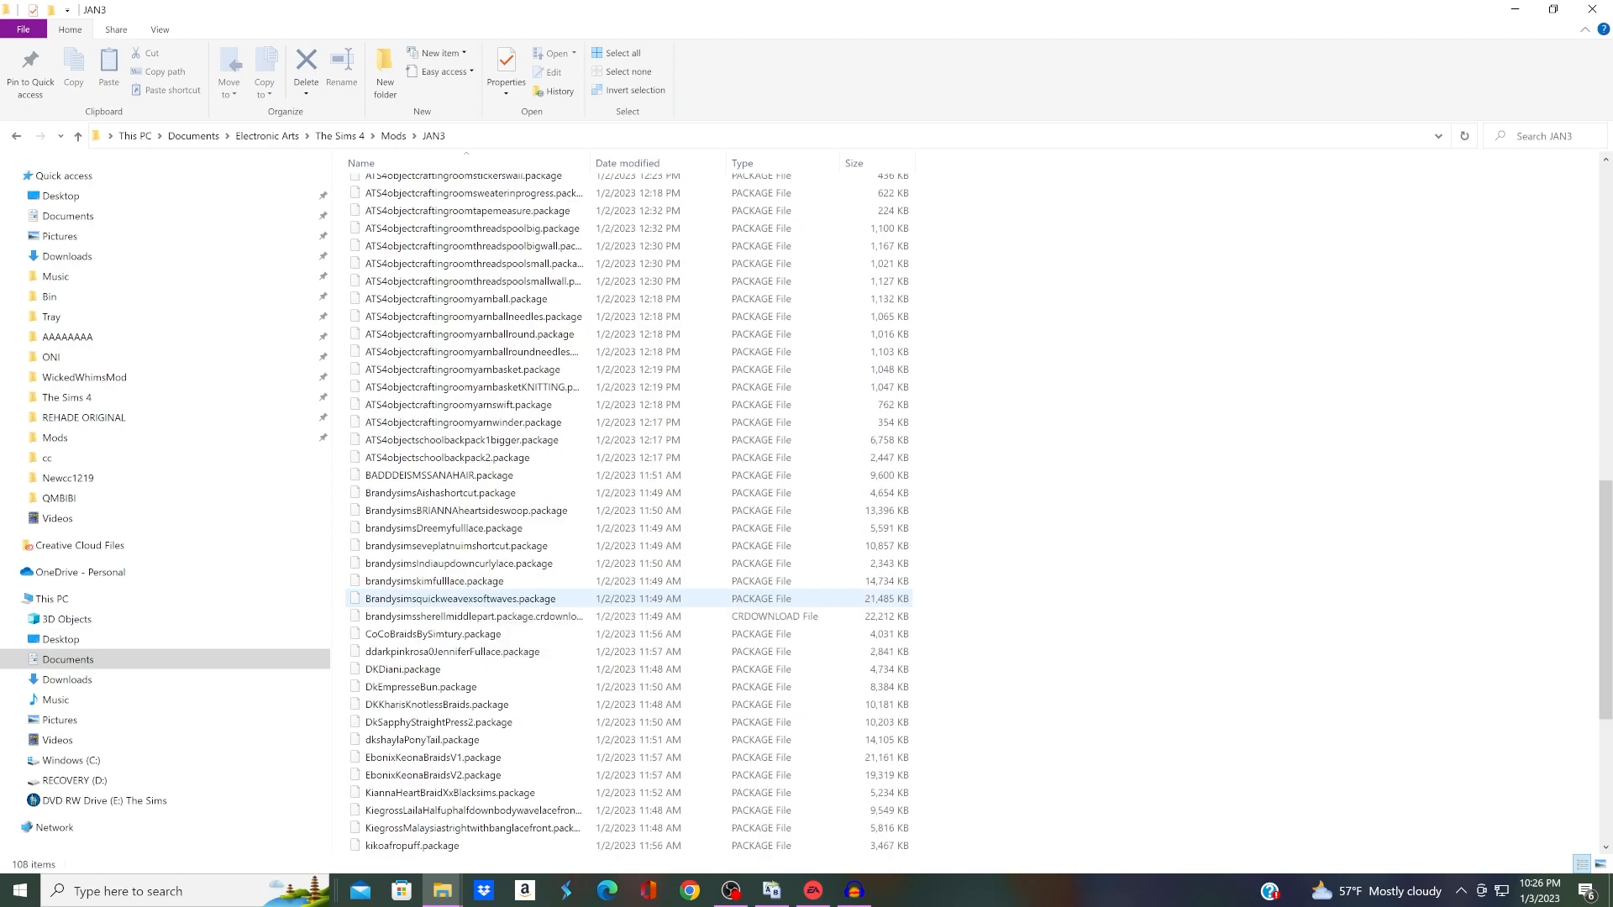
pyautogui.scroll(-2, 471, 609)
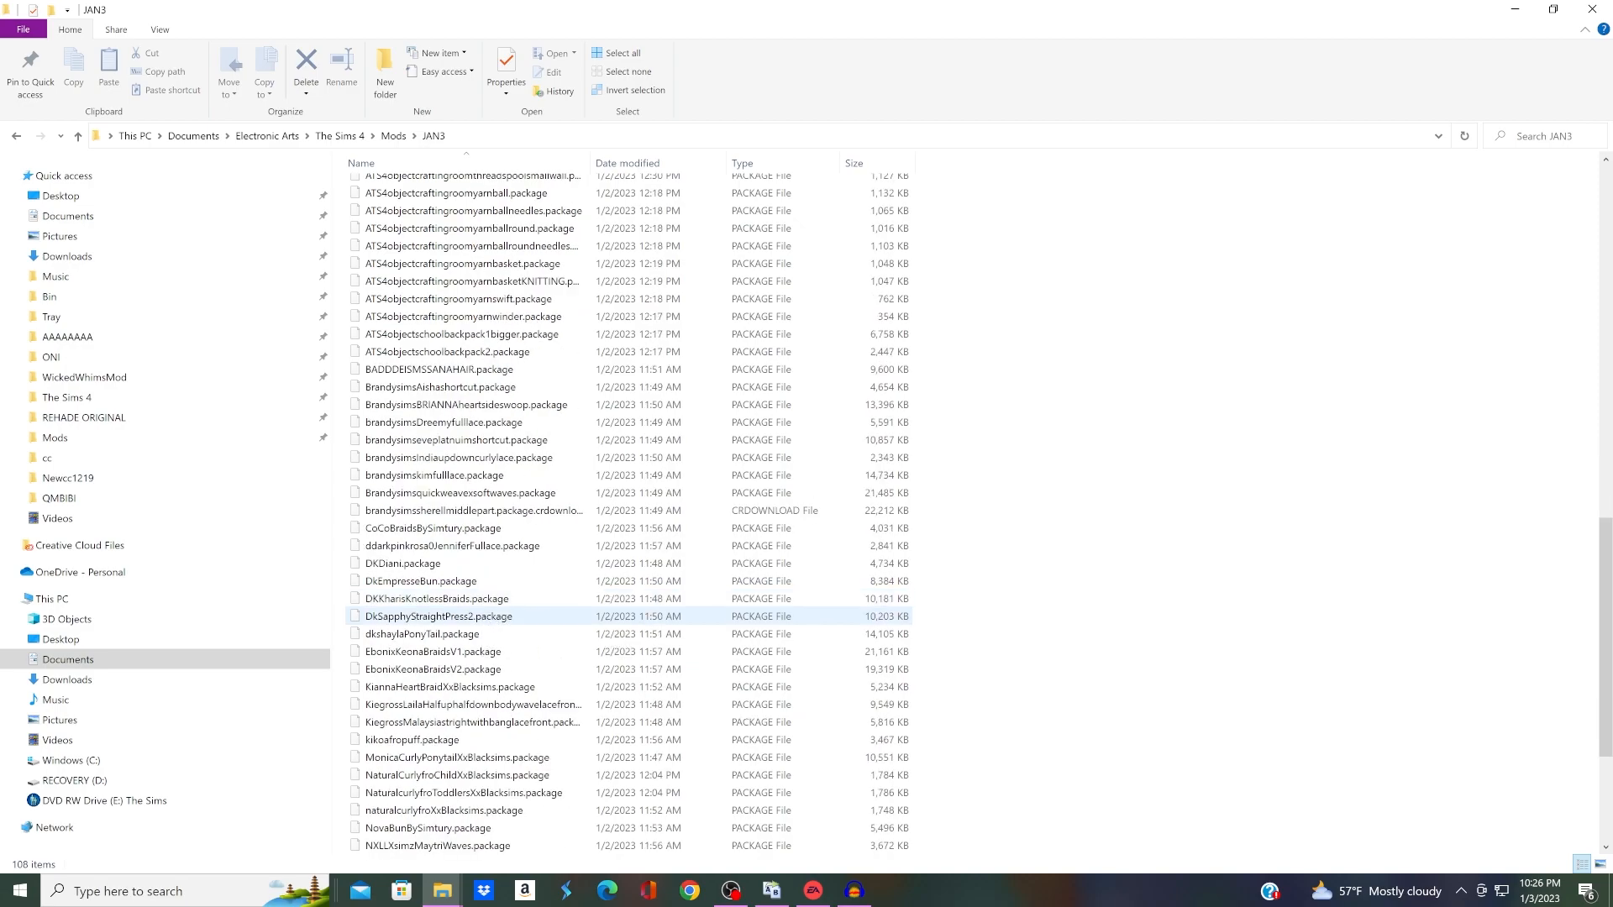
# Step: Switch back to Bulk Rename Utility and clear the "-" character from the text to replace
pyautogui.click(771, 891)
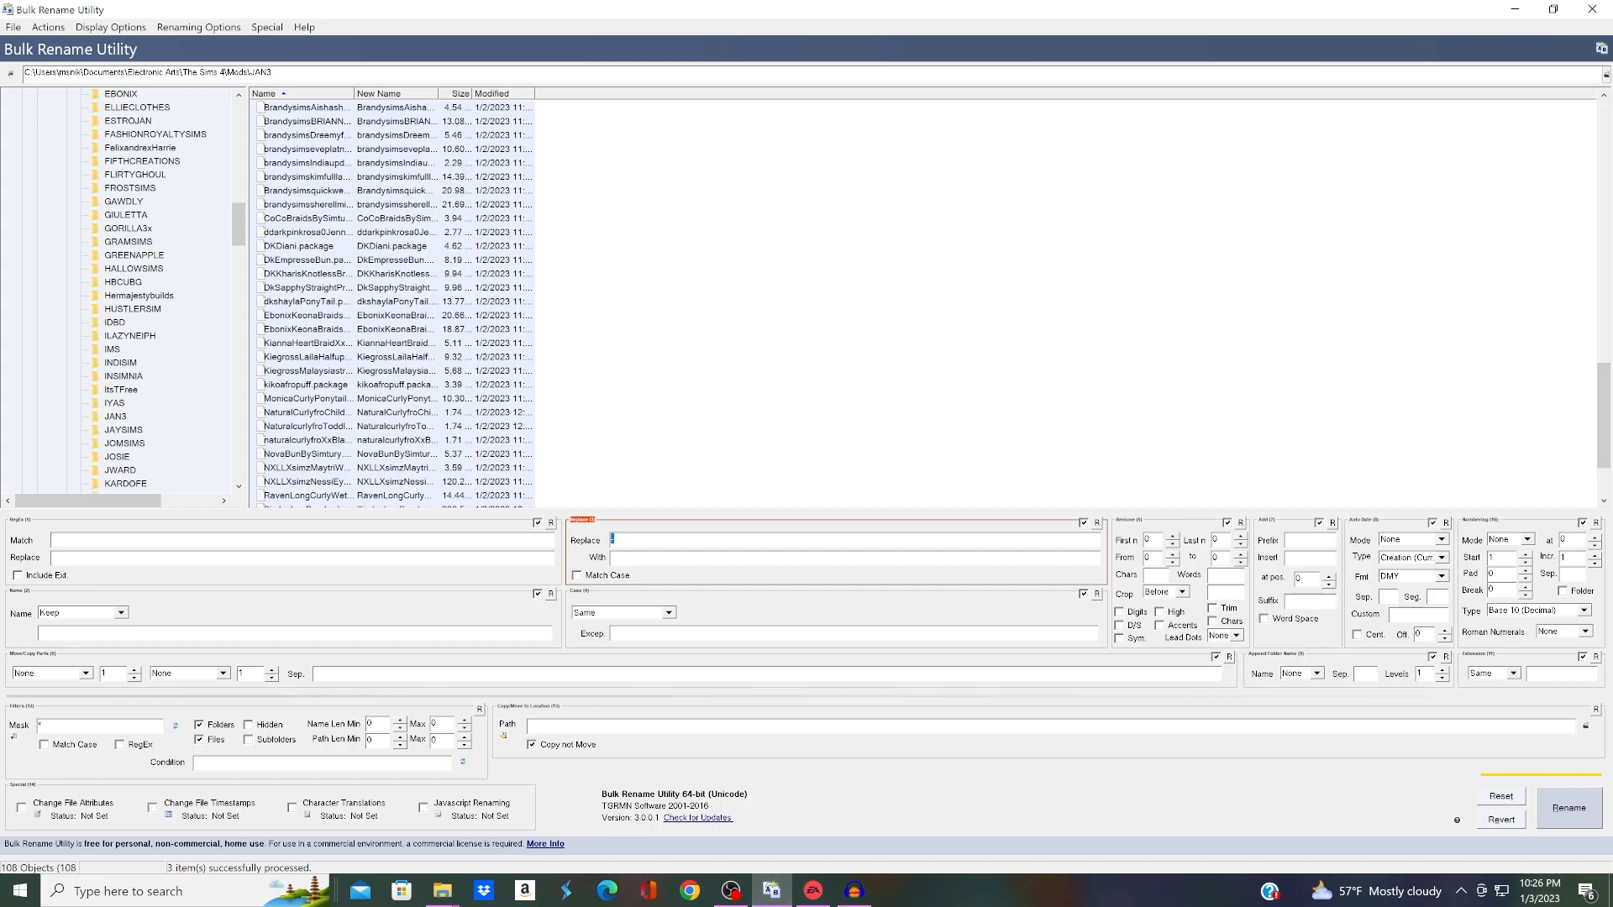
pyautogui.press('BackSpace')
pyautogui.click(1569, 808)
# Step: Switch to the JAN3 folder in File Explorer and go up to its parent Mods folder
pyautogui.moveTo(771, 891)
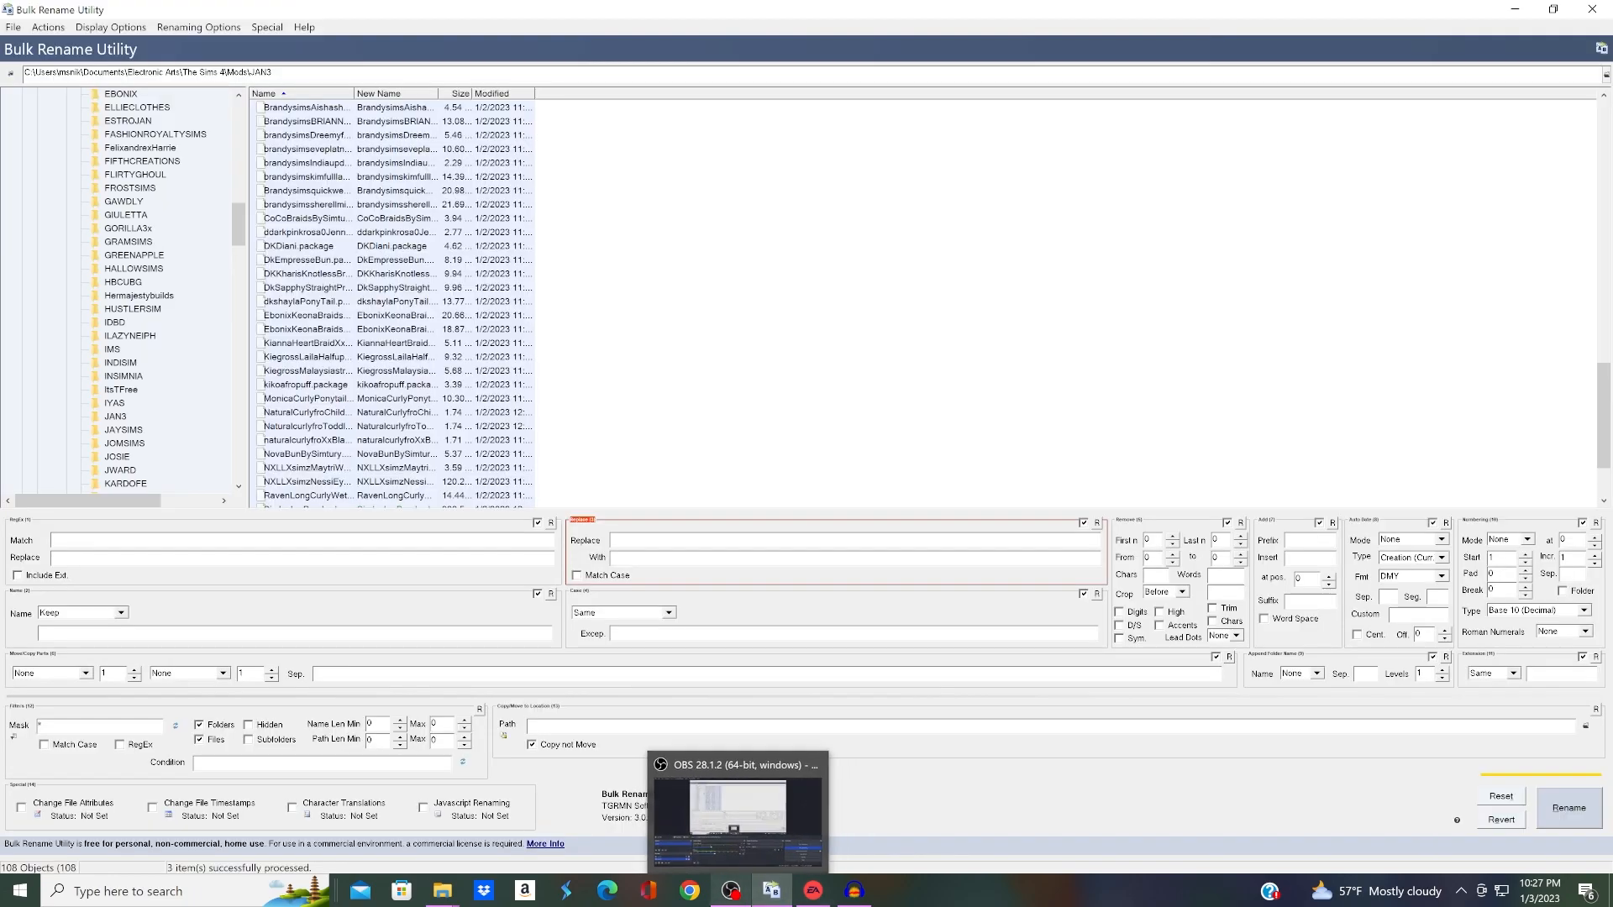
pyautogui.moveTo(442, 891)
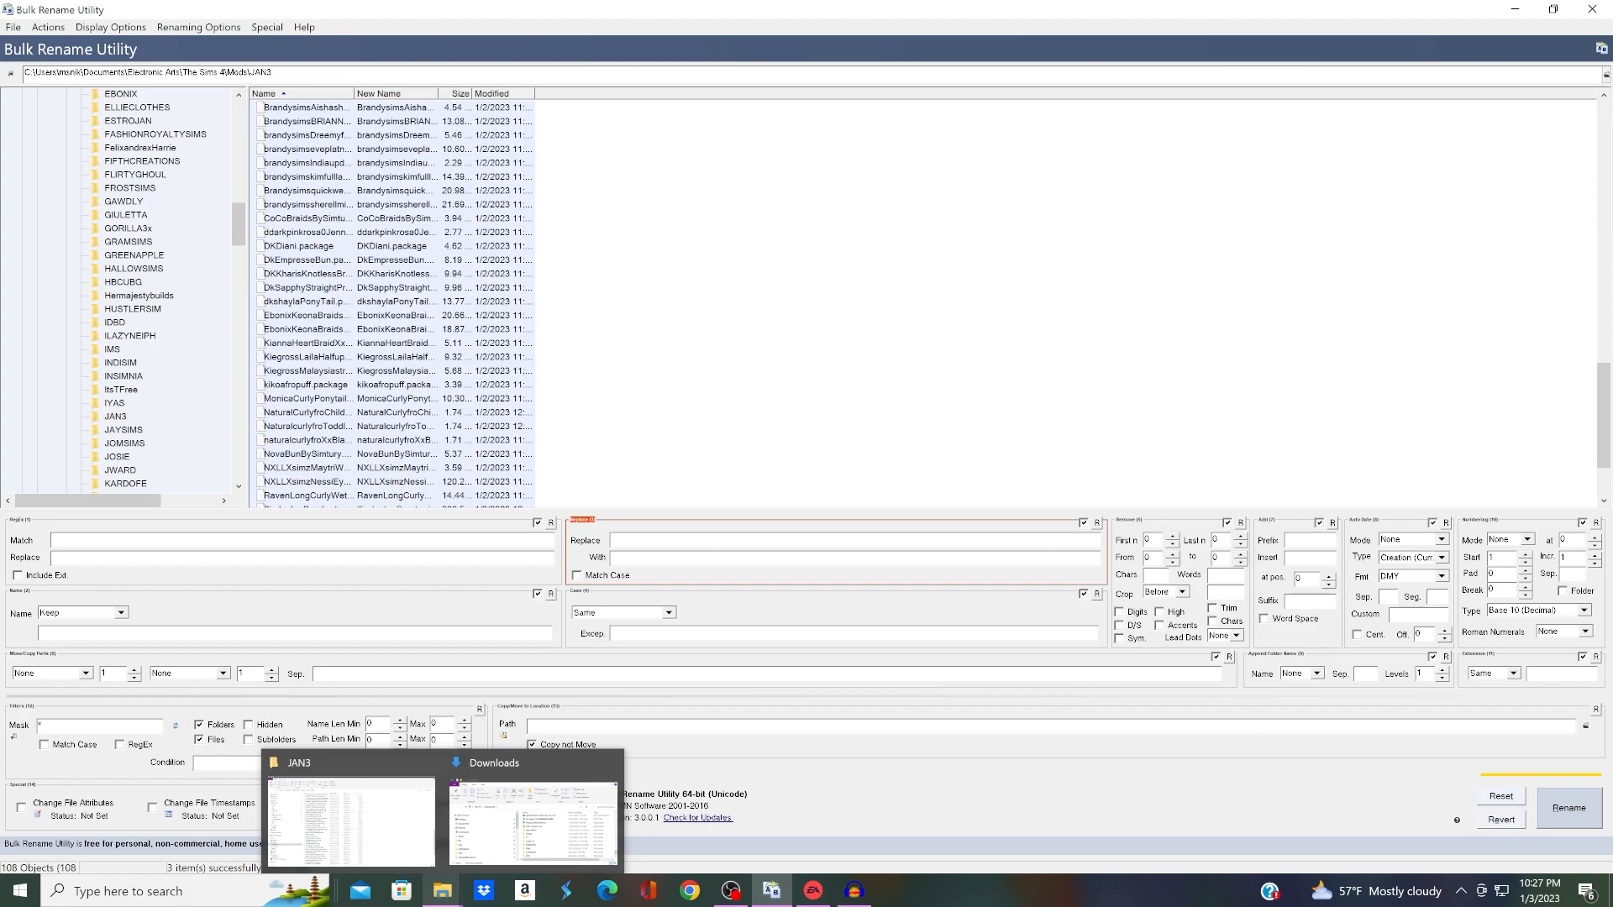
pyautogui.click(351, 819)
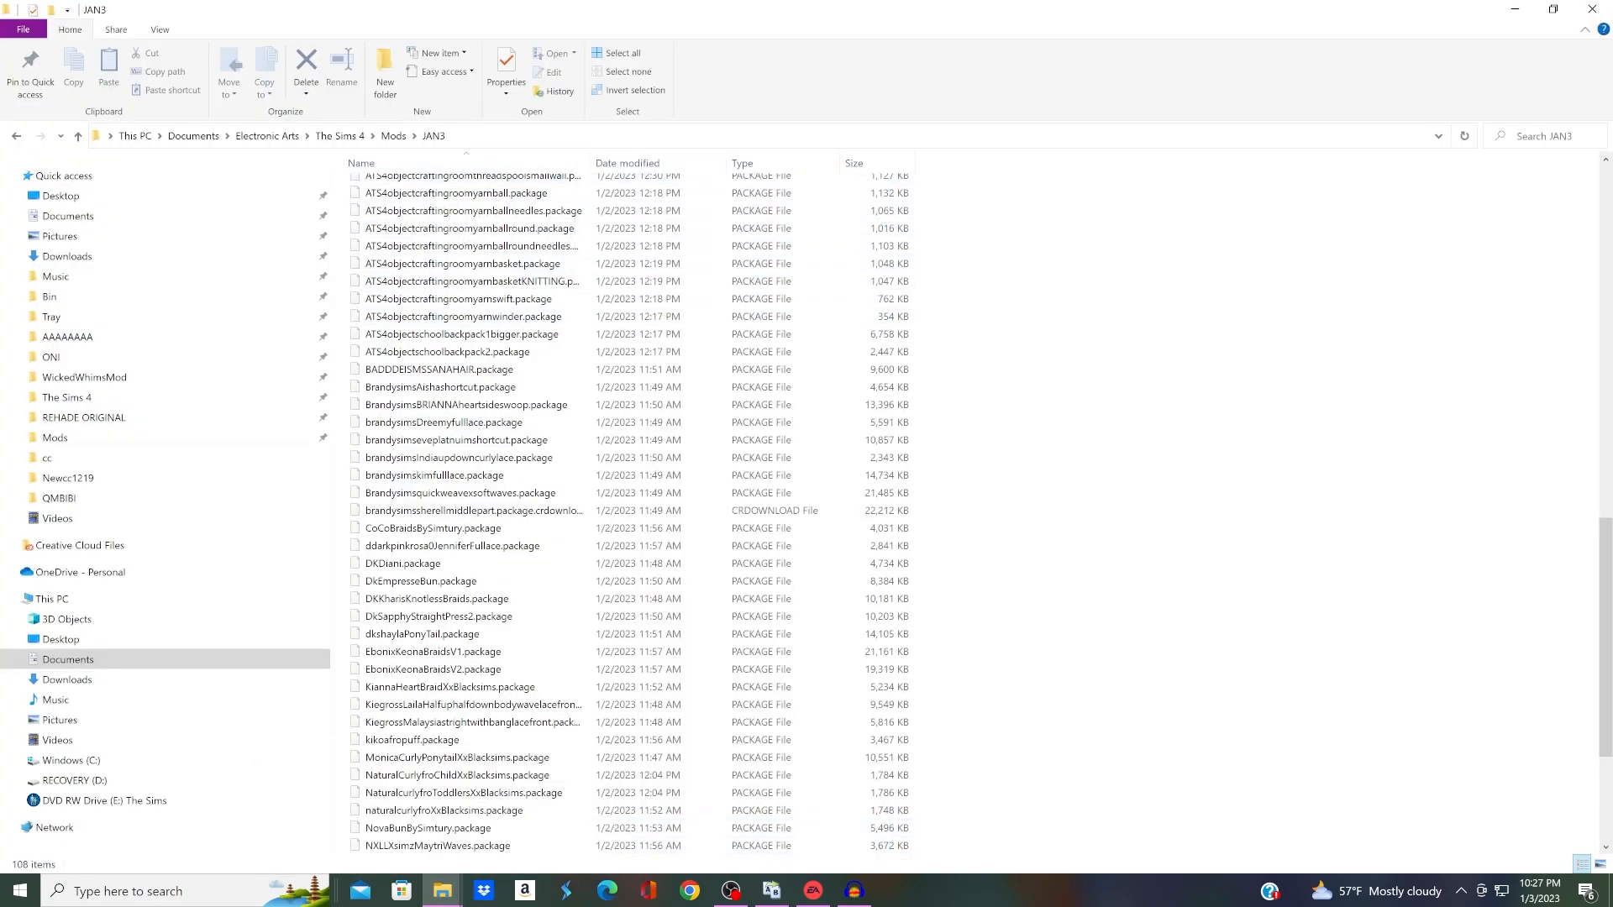
pyautogui.click(393, 135)
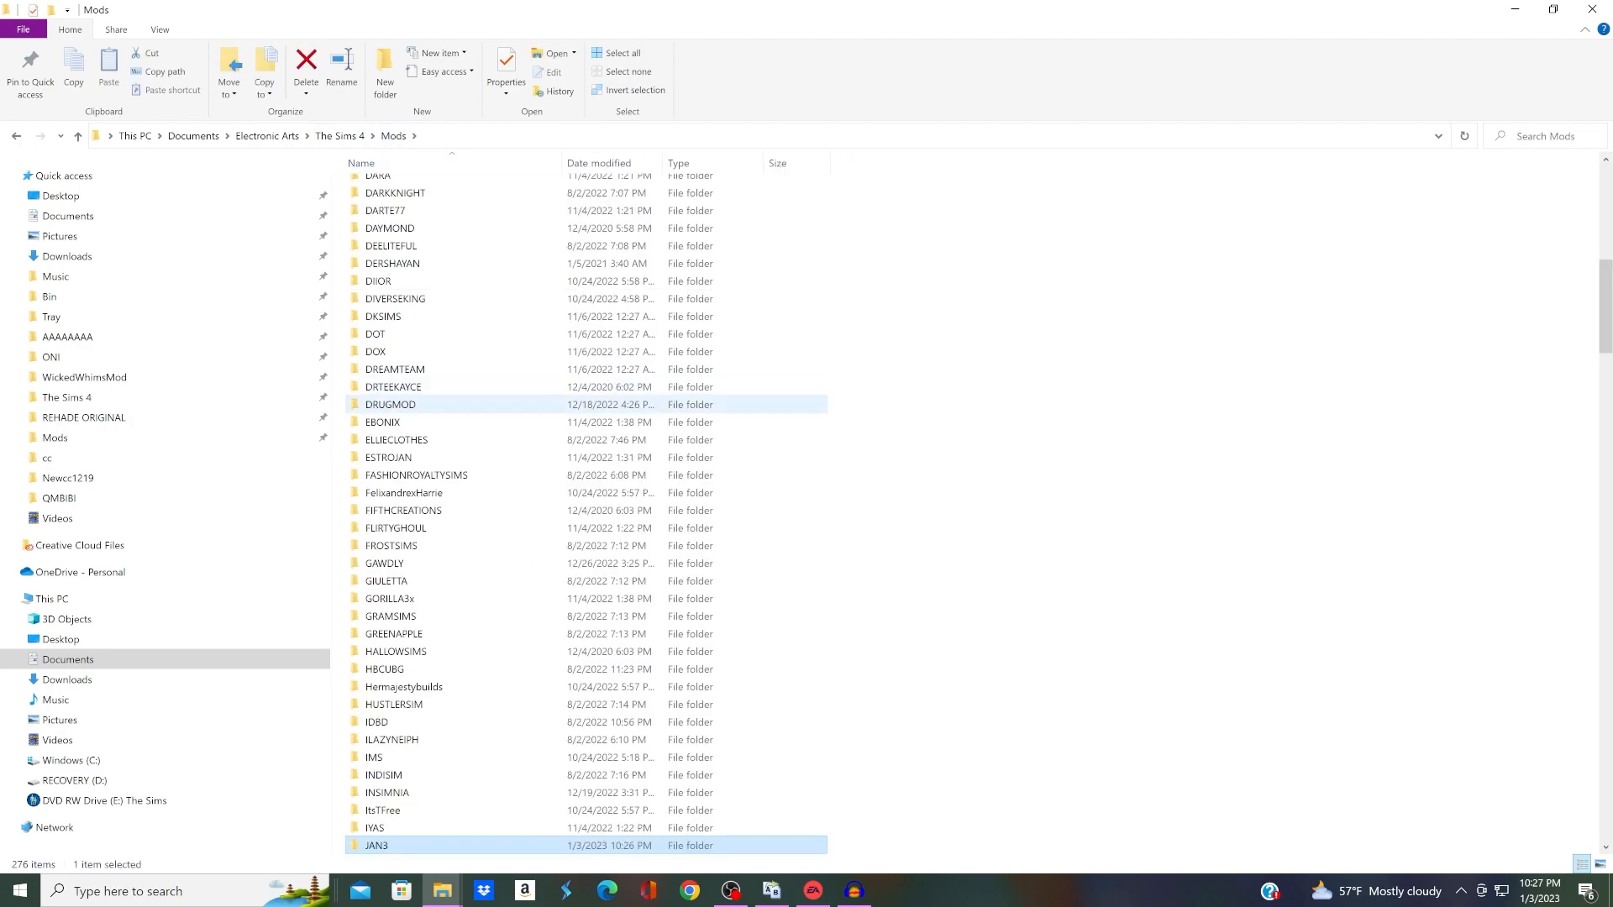